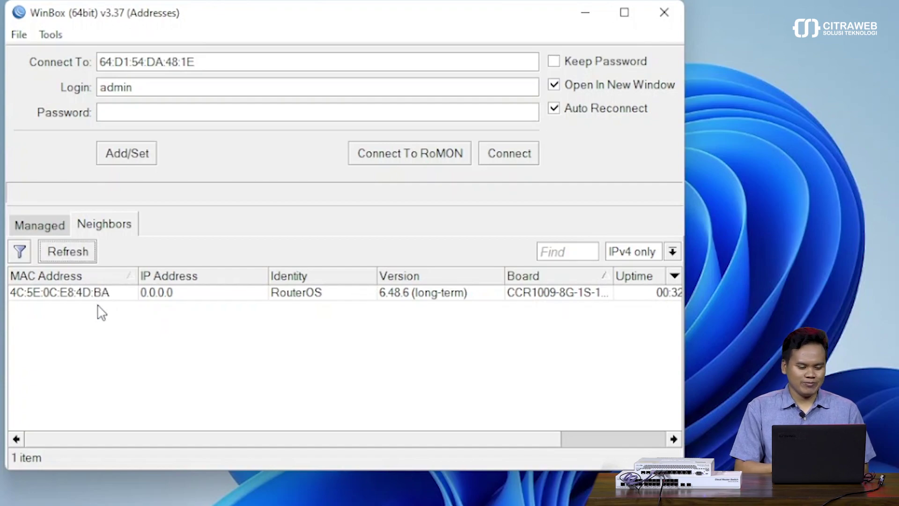
- Connect to the discovered CCR1009 router as admin and maximize its session window
{"action": "left_click", "coordinate": [87, 300]}
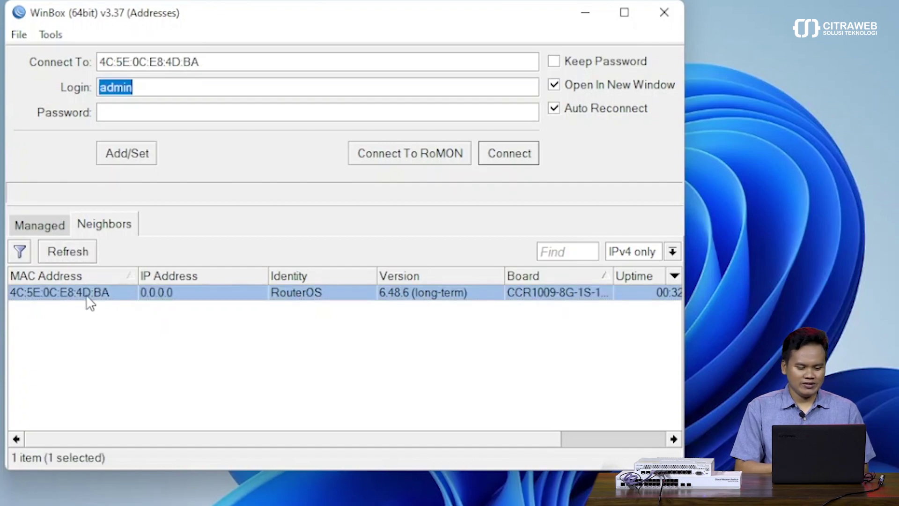
{"action": "left_click", "coordinate": [509, 154]}
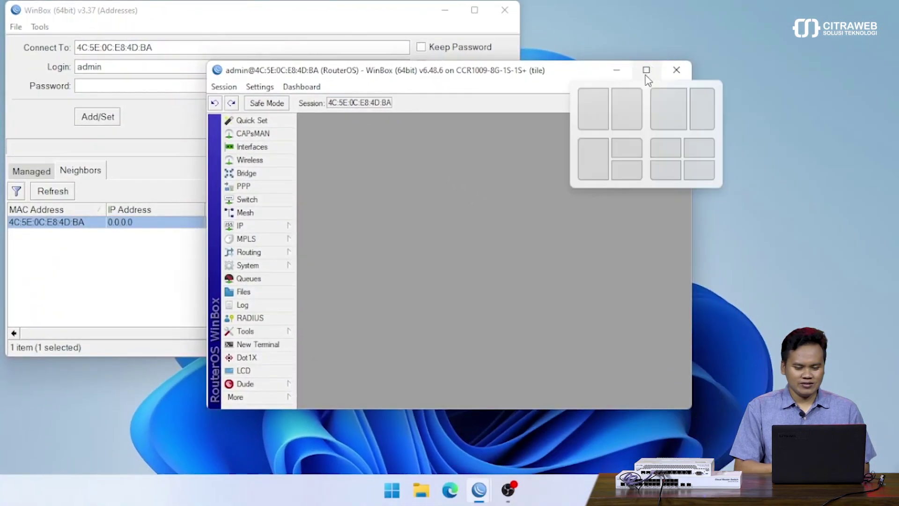
{"action": "left_click", "coordinate": [646, 70]}
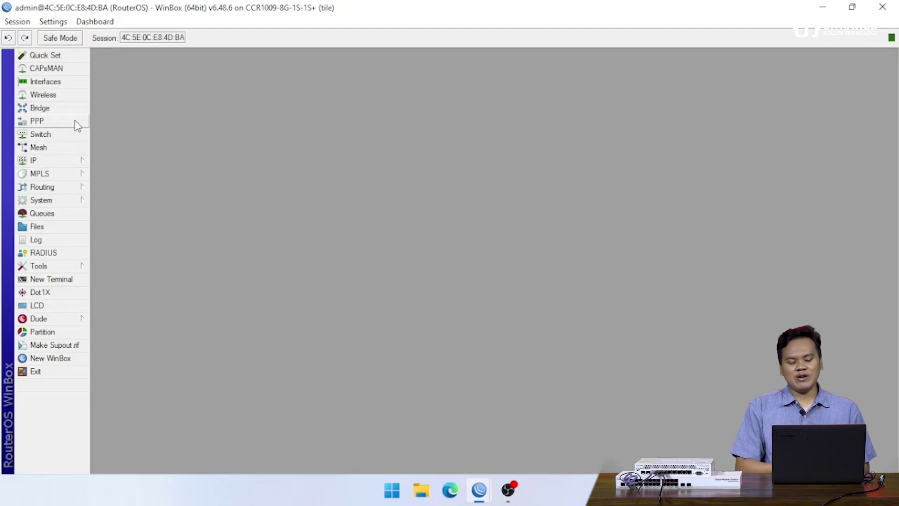
- Start a new bonding interface on the router with ether1 and ether2 as its slaves
{"action": "left_click", "coordinate": [57, 85]}
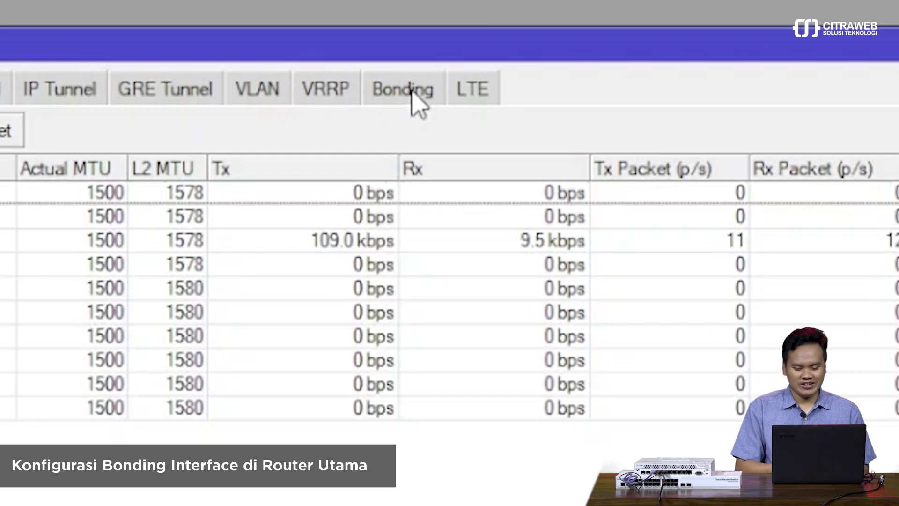
{"action": "left_click", "coordinate": [412, 91]}
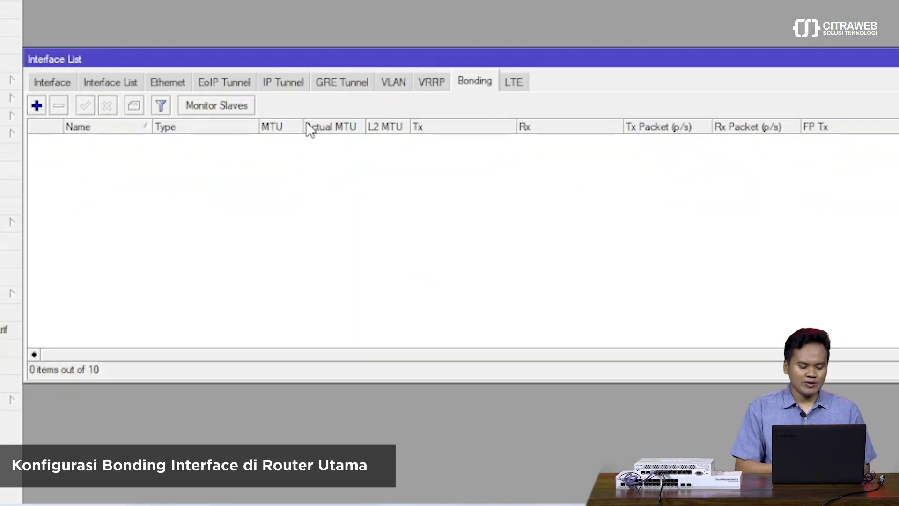
{"action": "left_click", "coordinate": [36, 104]}
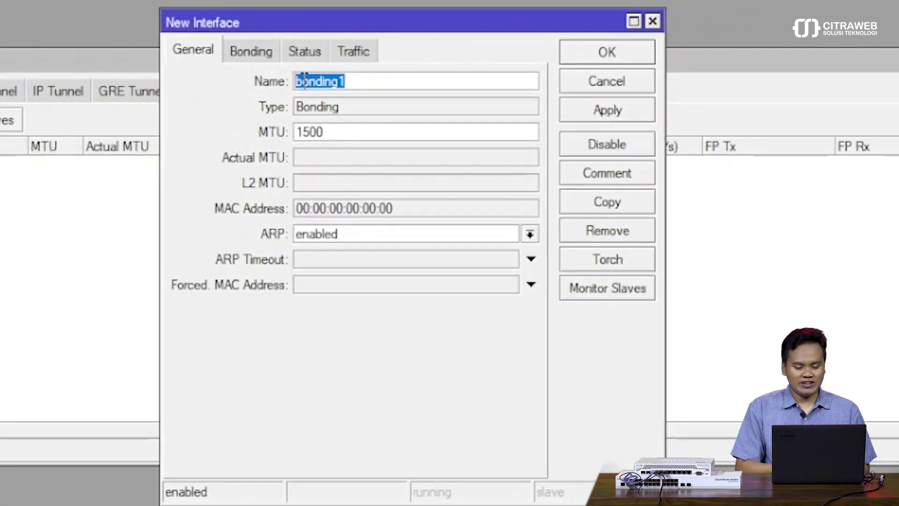
{"action": "left_click", "coordinate": [245, 49]}
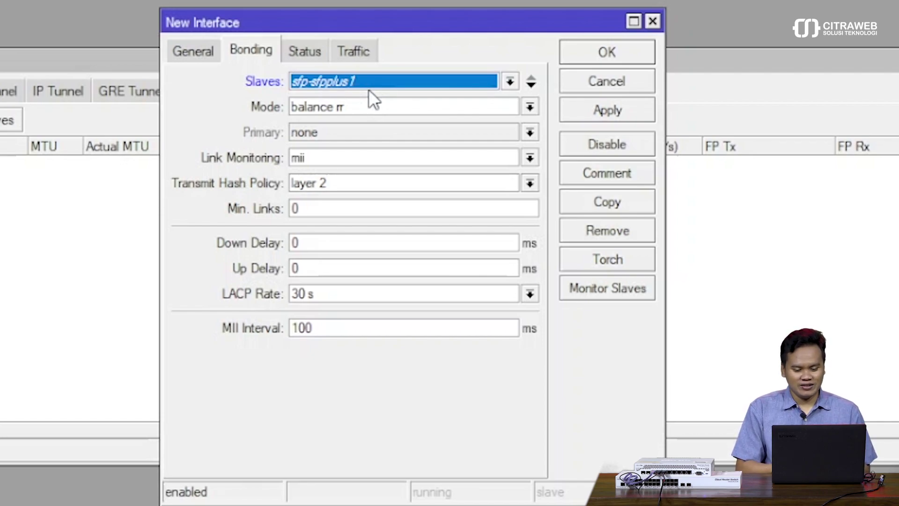
{"action": "left_click", "coordinate": [351, 75]}
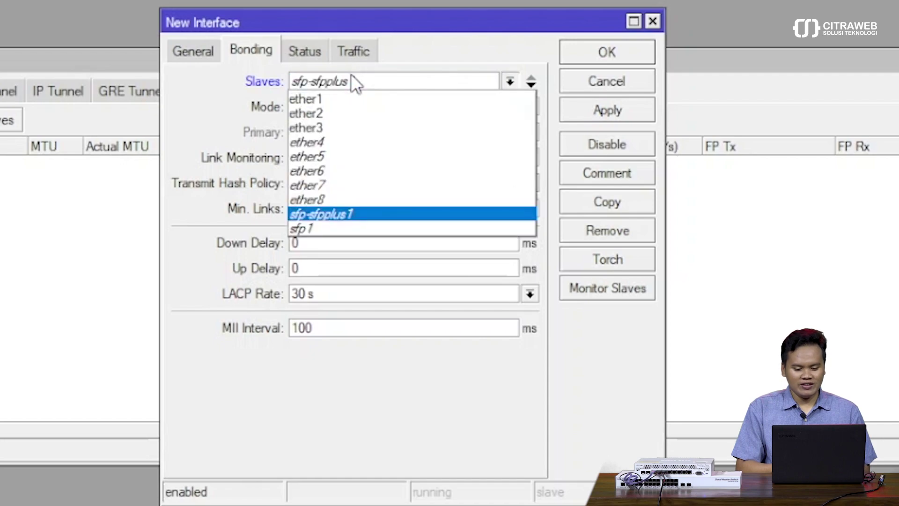
{"action": "left_click", "coordinate": [348, 100]}
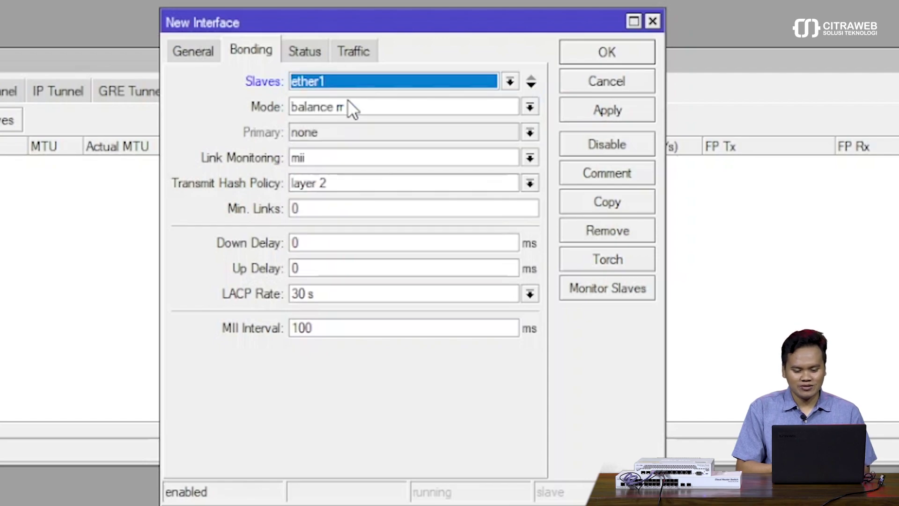
{"action": "left_click", "coordinate": [531, 86]}
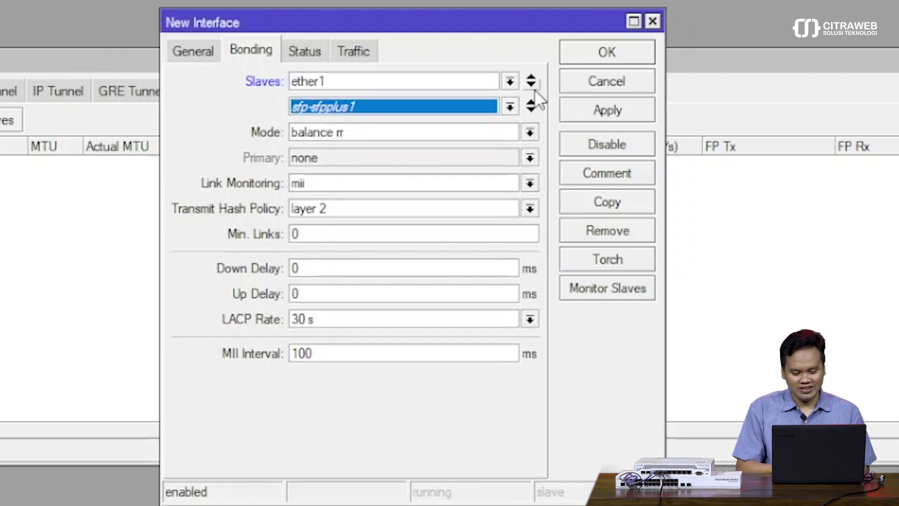
{"action": "left_click", "coordinate": [422, 107]}
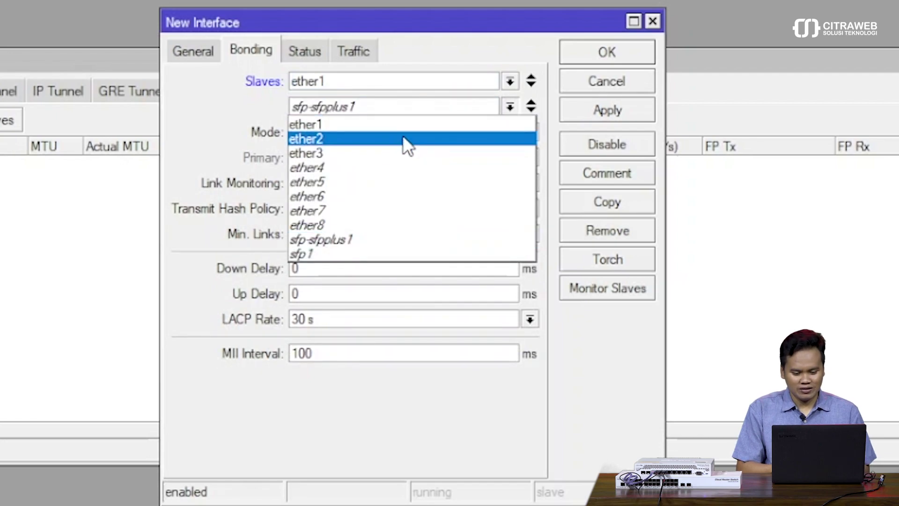
{"action": "left_click", "coordinate": [403, 138]}
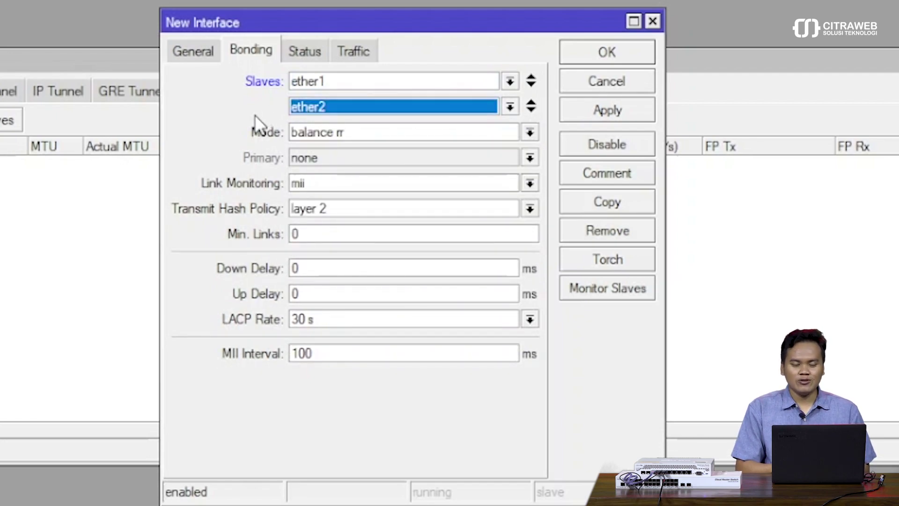
- Set the new bonding interface's mode to 802.3ad and save it
{"action": "left_click", "coordinate": [338, 131]}
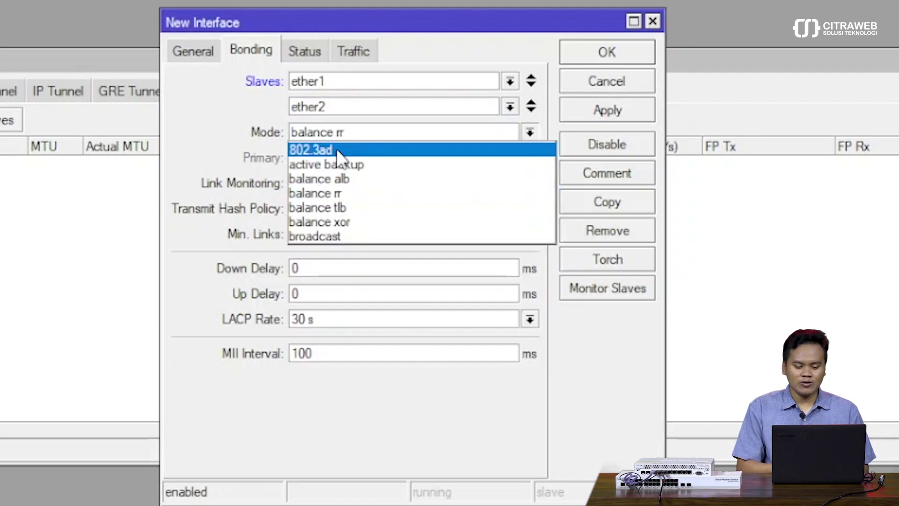
{"action": "left_click", "coordinate": [337, 149]}
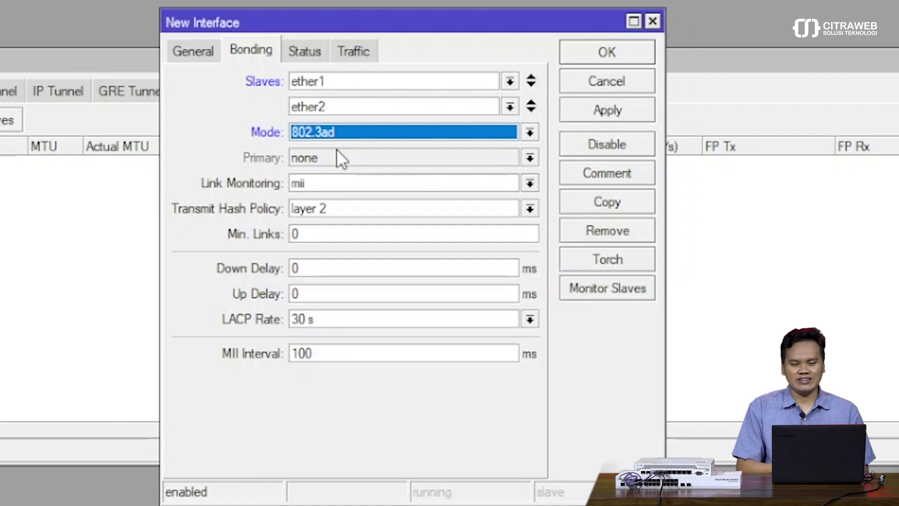
{"action": "left_click", "coordinate": [592, 117]}
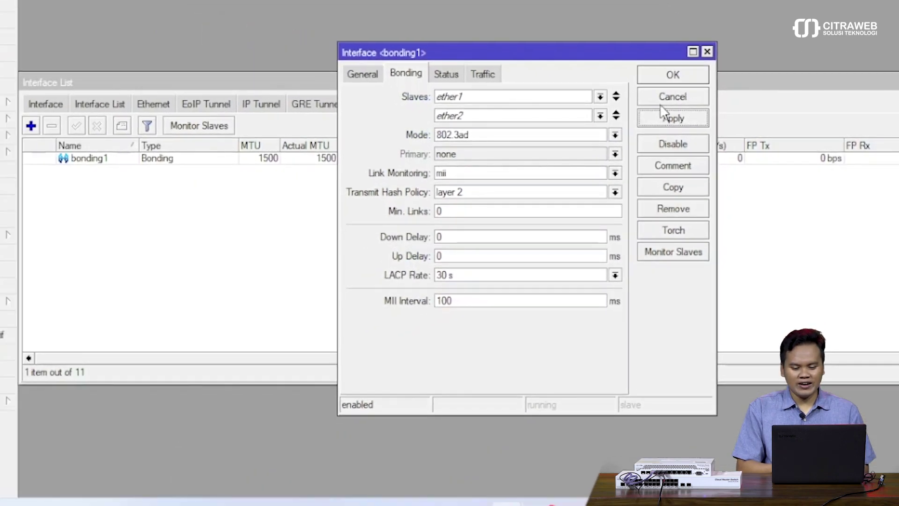
{"action": "left_click", "coordinate": [660, 77]}
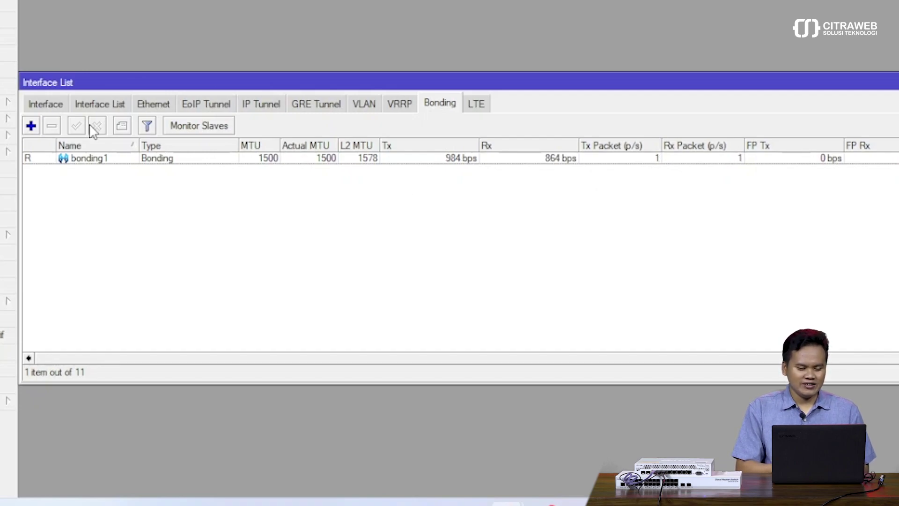
- Start a new VLAN interface named vlan100 with VLAN ID 100
{"action": "left_click", "coordinate": [365, 106]}
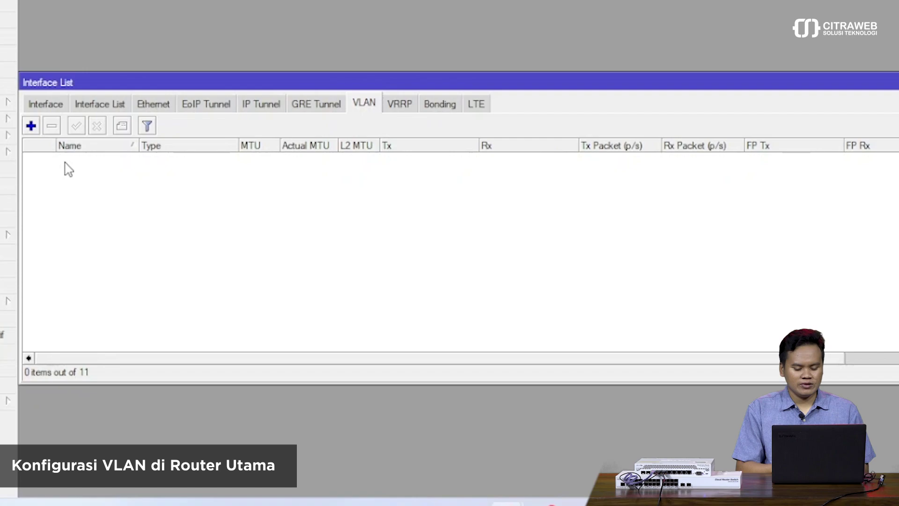
{"action": "left_click", "coordinate": [31, 126]}
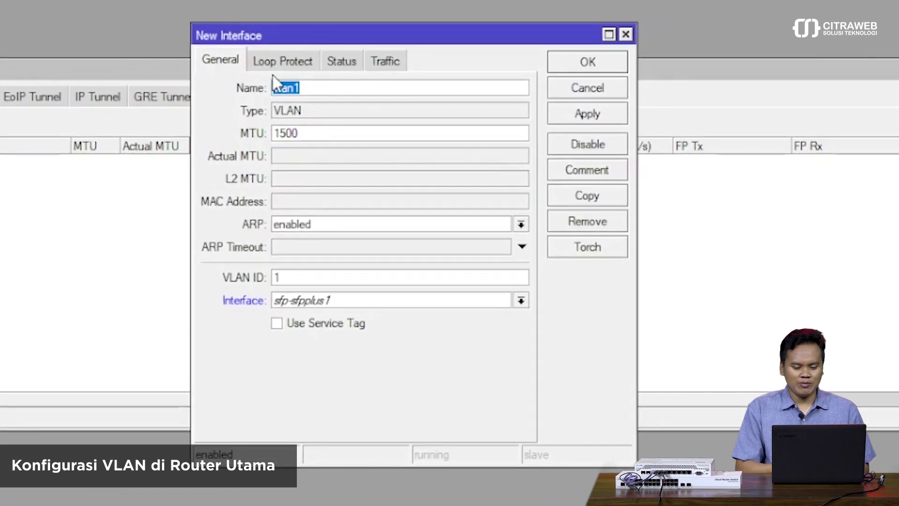
{"action": "left_click", "coordinate": [321, 87]}
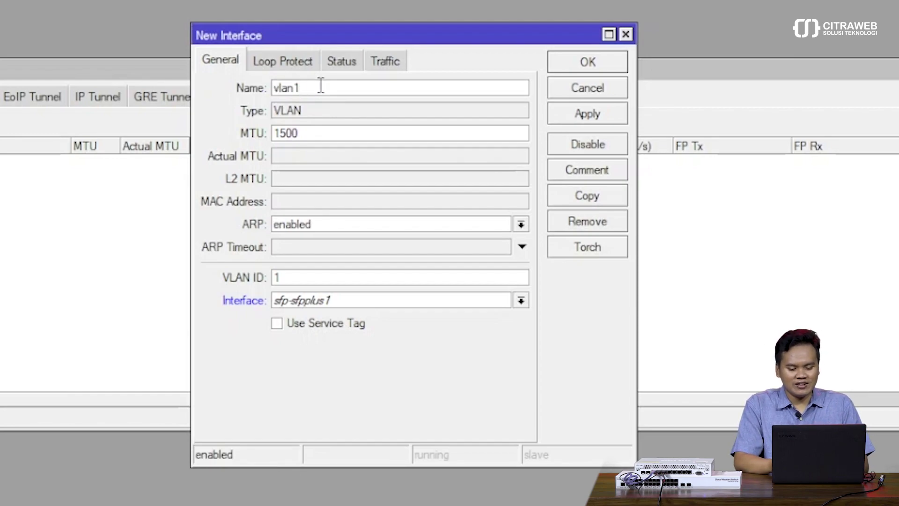
{"action": "type", "text": "00"}
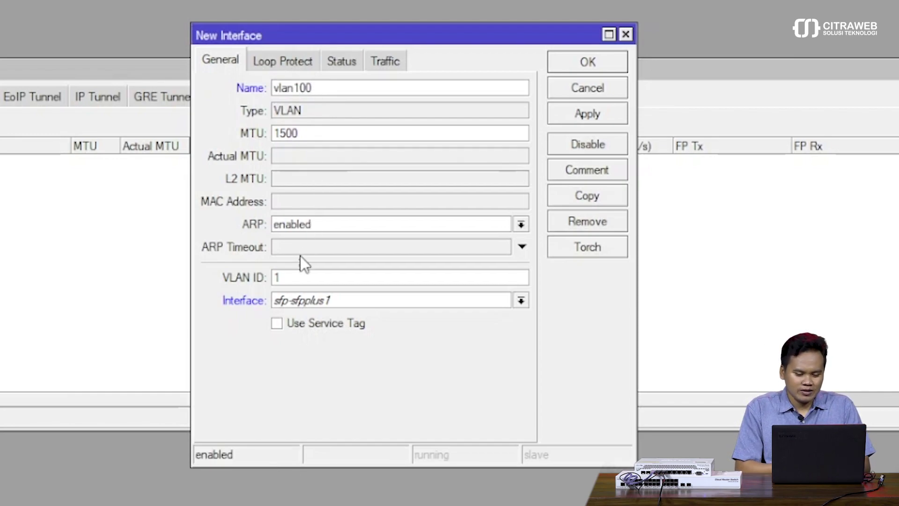
{"action": "left_click", "coordinate": [289, 278]}
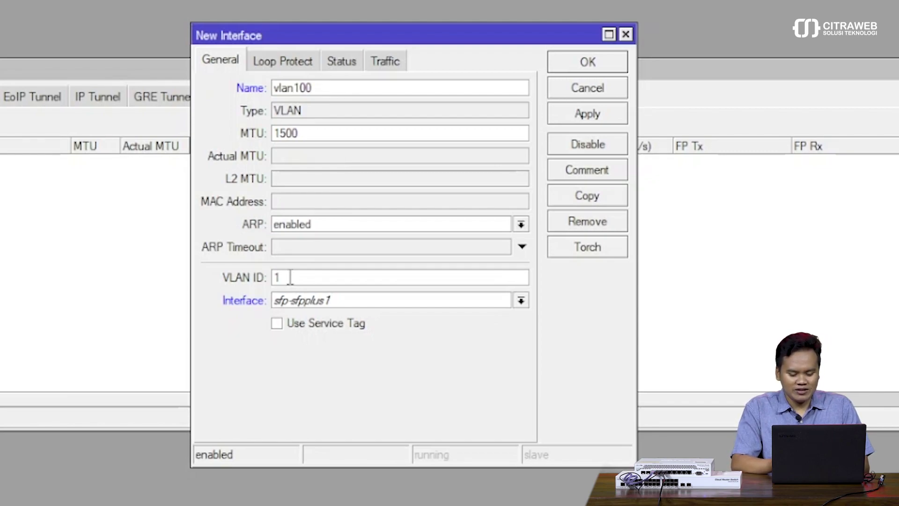
{"action": "type", "text": "00"}
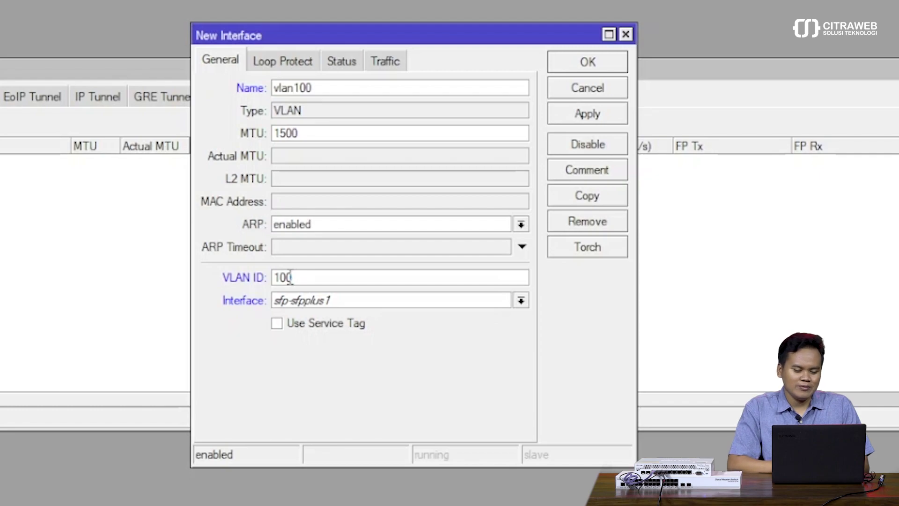
- Assign vlan100 to the bonding1 interface and save it
{"action": "left_click", "coordinate": [305, 302]}
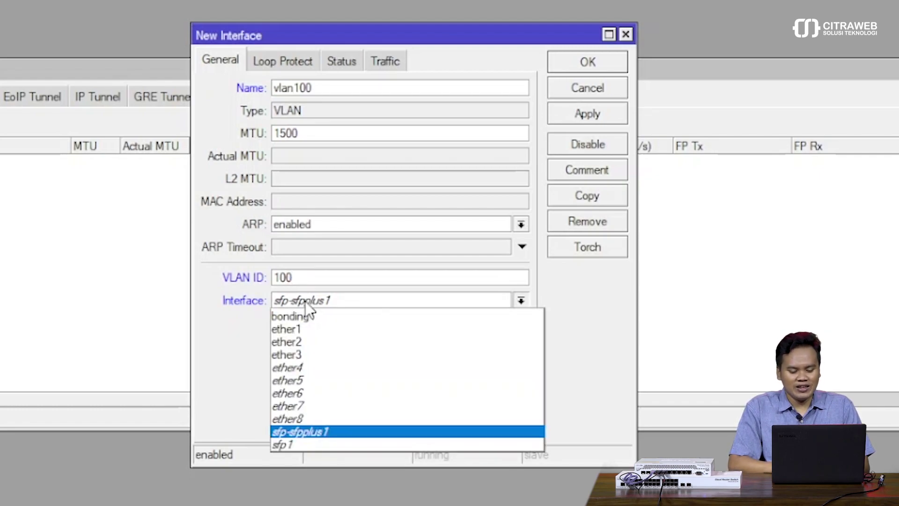
{"action": "left_click", "coordinate": [313, 317]}
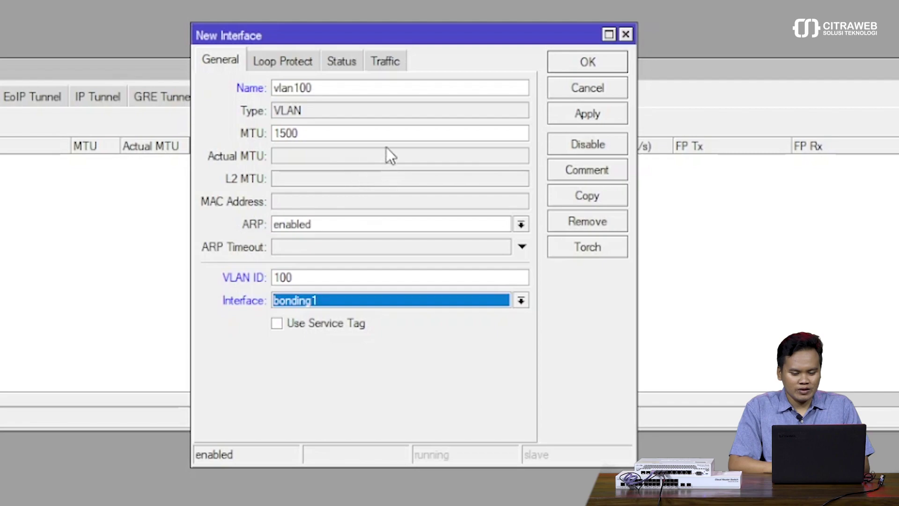
{"action": "left_click", "coordinate": [569, 124]}
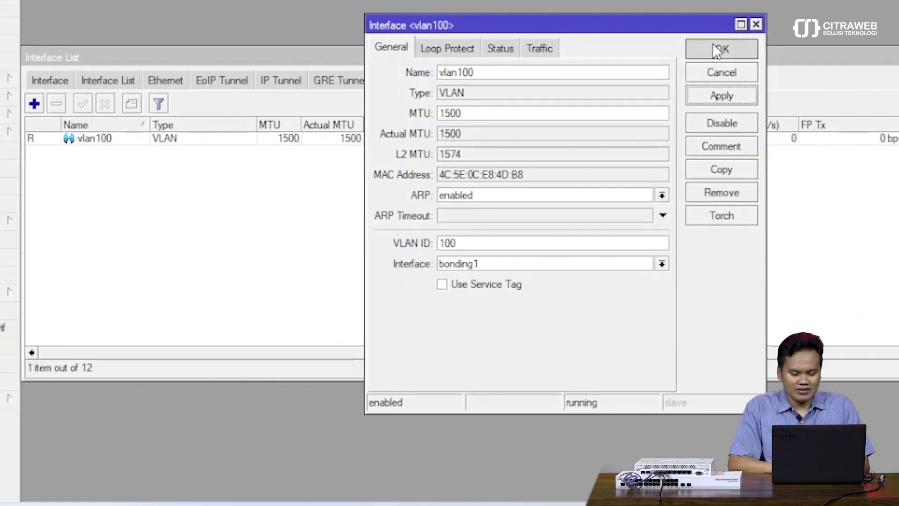
{"action": "left_click", "coordinate": [587, 62]}
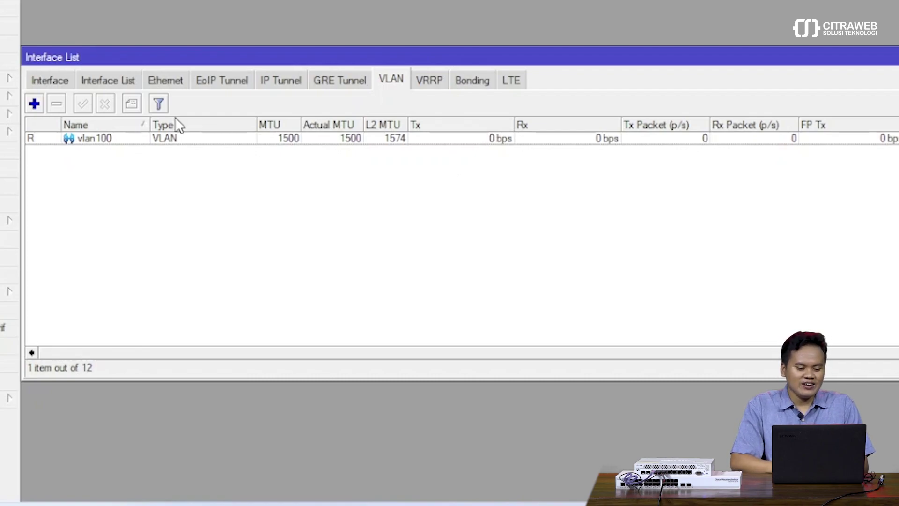
- Start a second VLAN interface named vlan200 with VLAN ID 200
{"action": "left_click", "coordinate": [34, 104]}
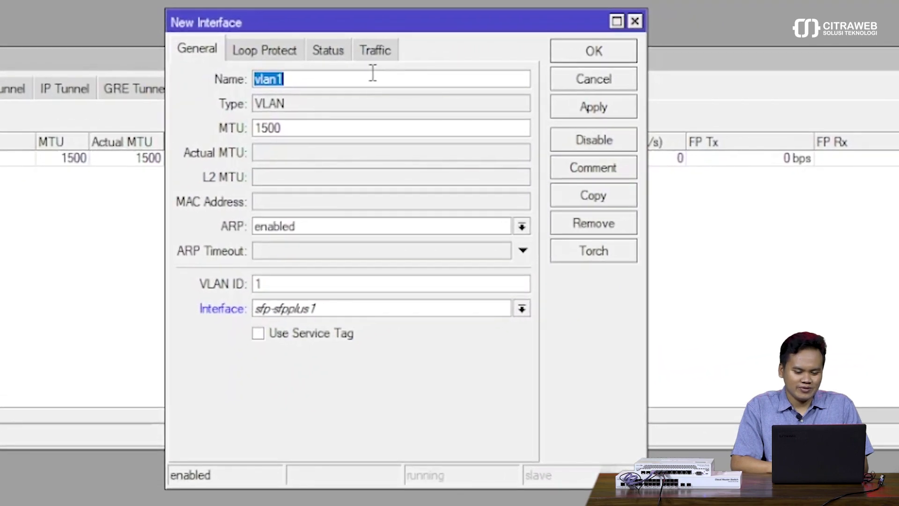
{"action": "left_click", "coordinate": [333, 80]}
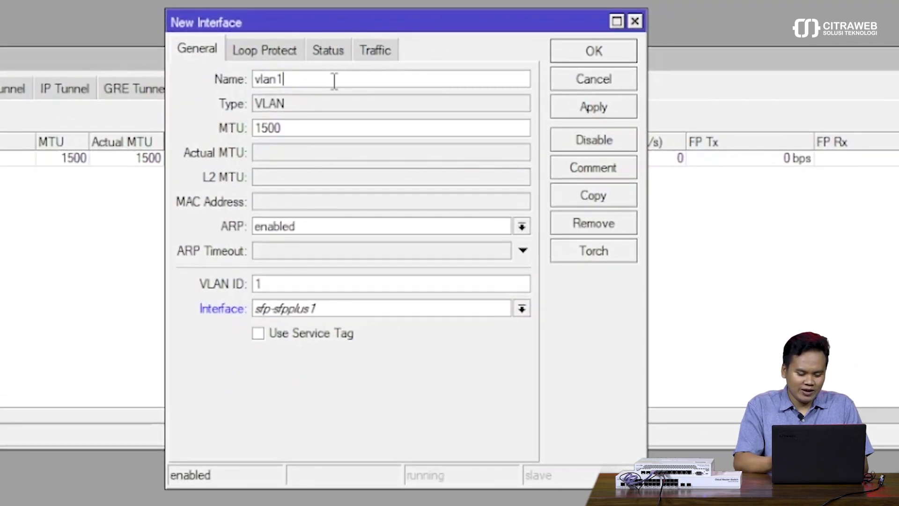
{"action": "key", "text": "BackSpace"}
{"action": "type", "text": "200"}
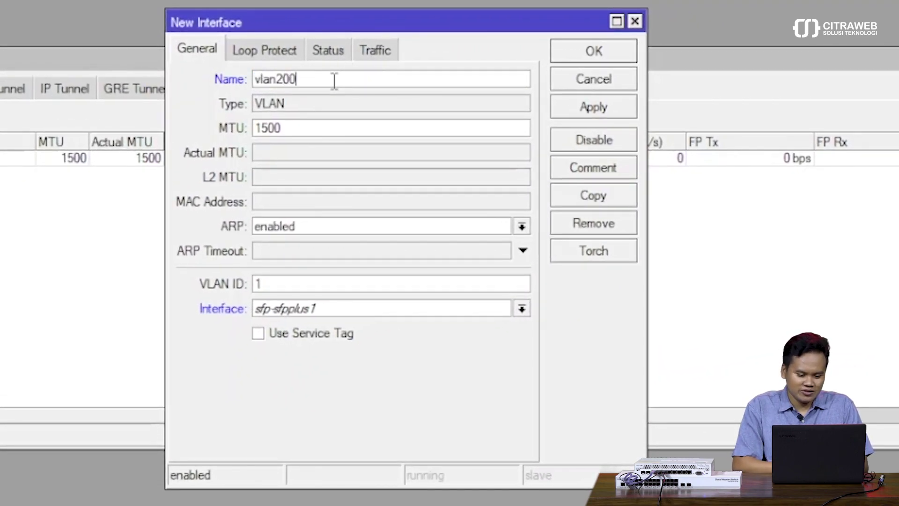
{"action": "left_click", "coordinate": [269, 290]}
{"action": "key", "text": "BackSpace"}
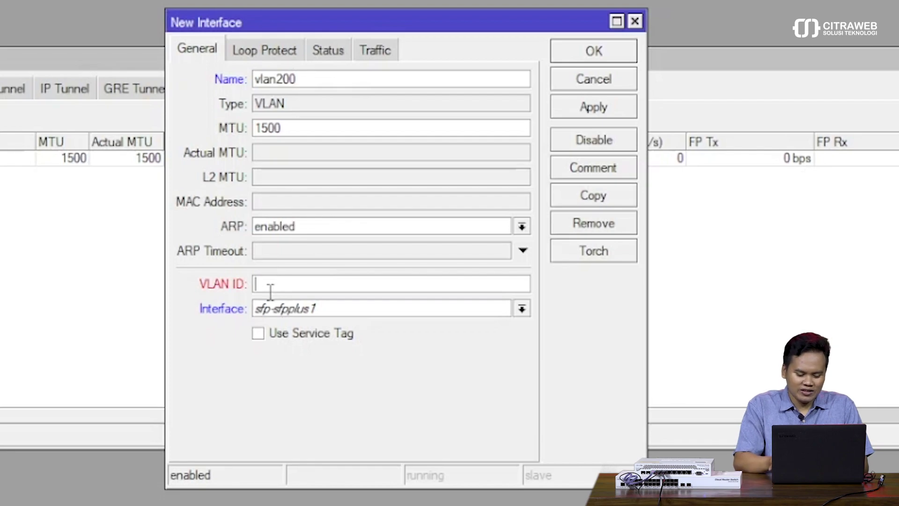
{"action": "type", "text": "200"}
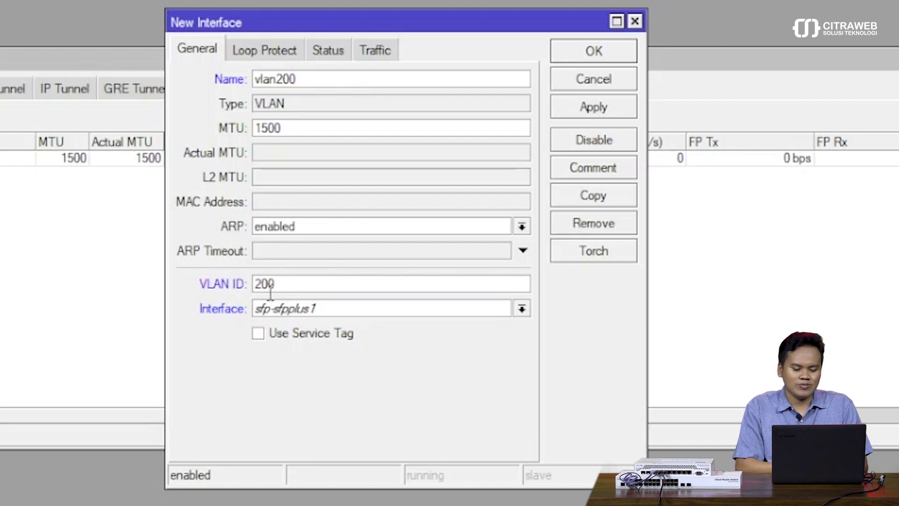
- Assign vlan200 to the bonding1 interface and save it
{"action": "left_click", "coordinate": [286, 308]}
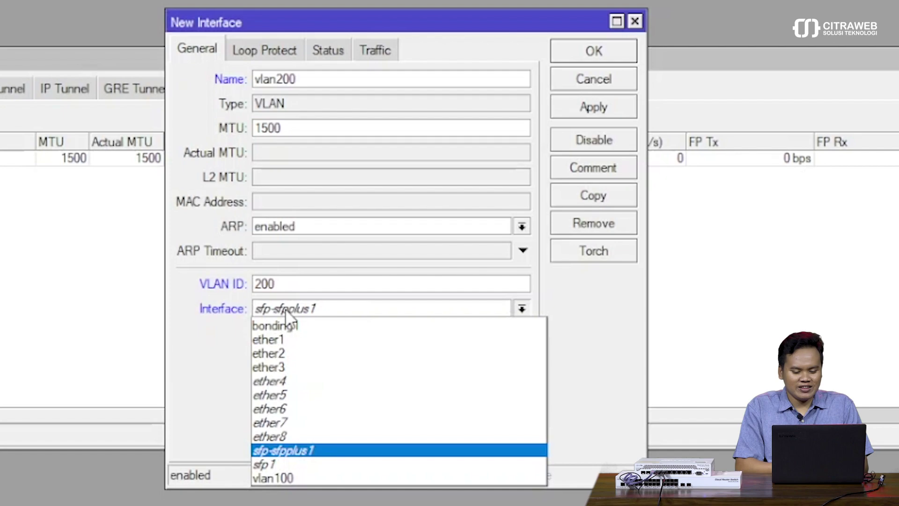
{"action": "left_click", "coordinate": [286, 326]}
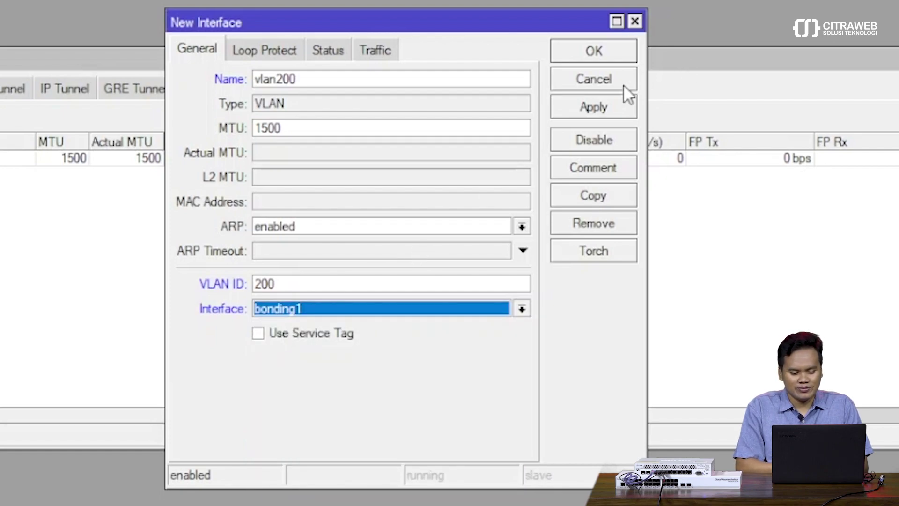
{"action": "left_click", "coordinate": [606, 105]}
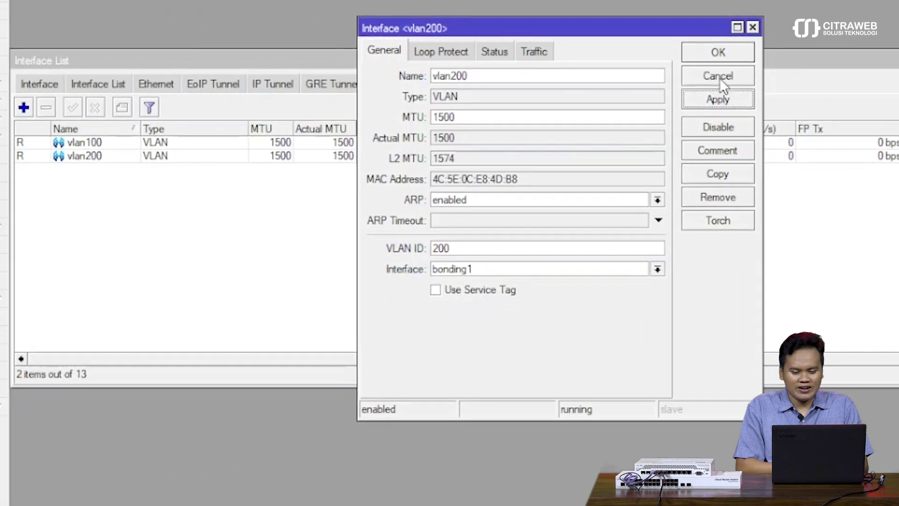
{"action": "left_click", "coordinate": [594, 51]}
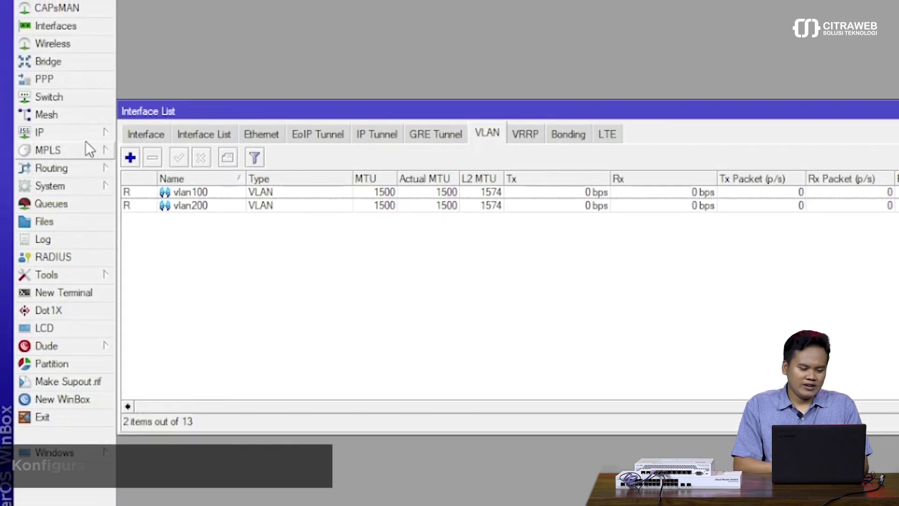
- Add the IP address 192.168.100.1/24 to the vlan100 interface and save it
{"action": "left_click", "coordinate": [47, 111]}
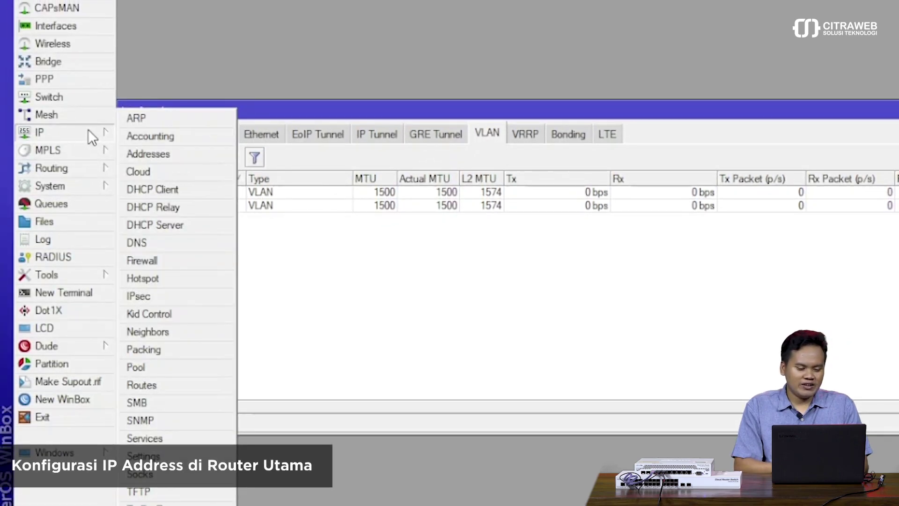
{"action": "left_click", "coordinate": [144, 152]}
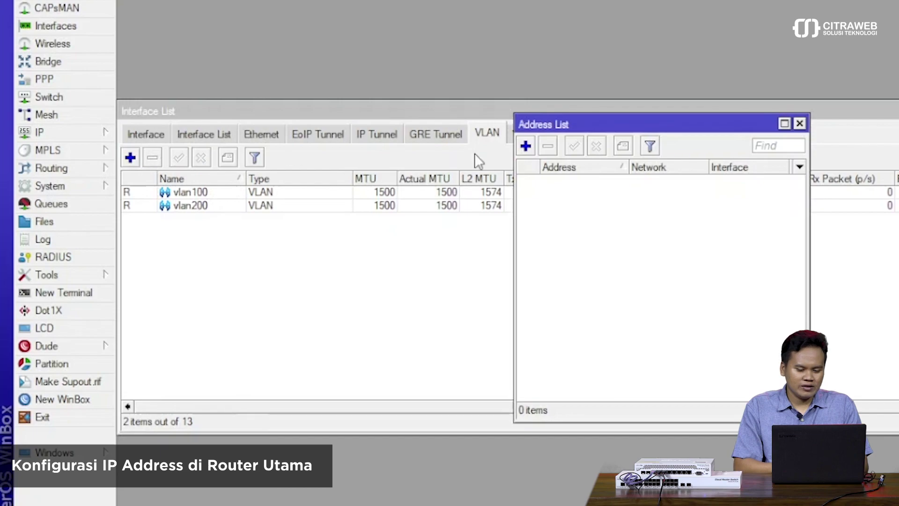
{"action": "left_click", "coordinate": [526, 145]}
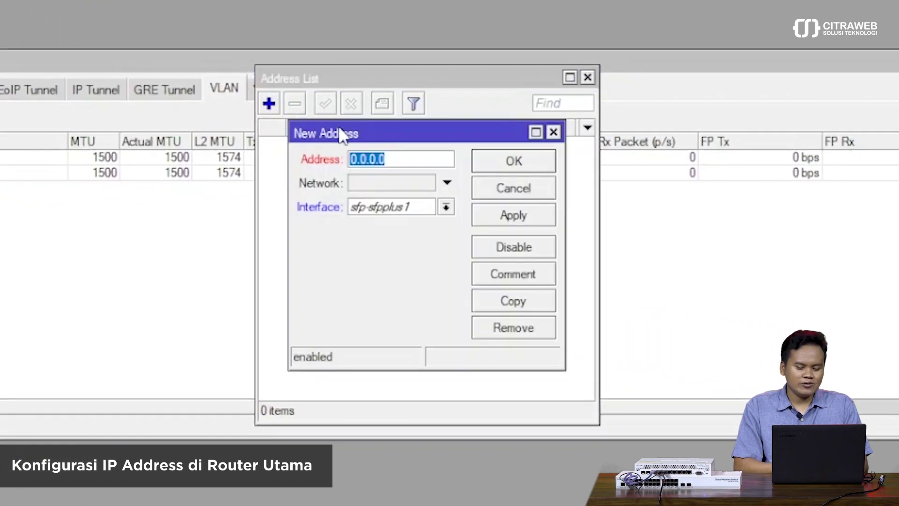
{"action": "type", "text": "192.1"}
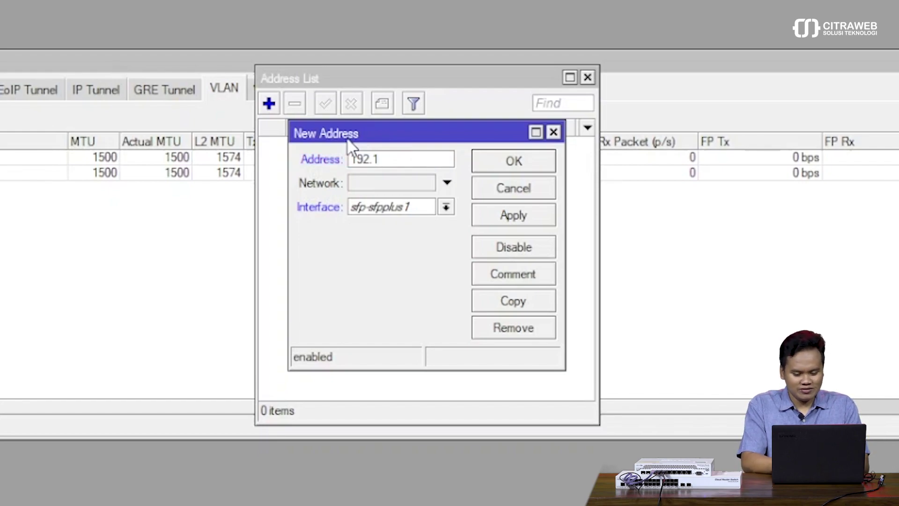
{"action": "type", "text": "68.100"}
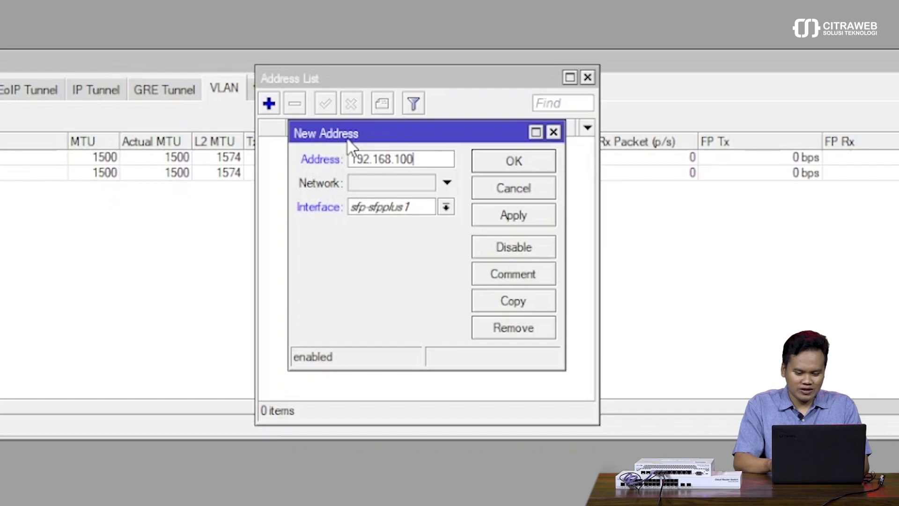
{"action": "type", "text": ".1/24"}
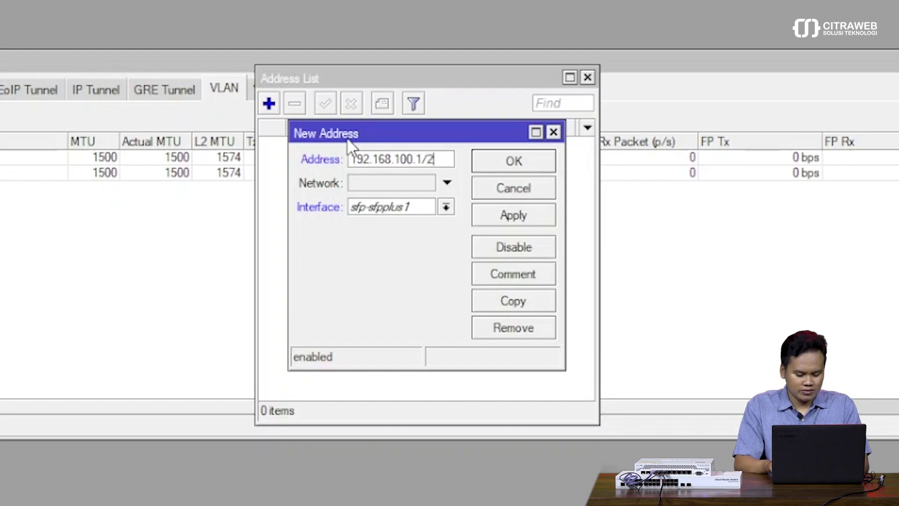
{"action": "left_click", "coordinate": [370, 207]}
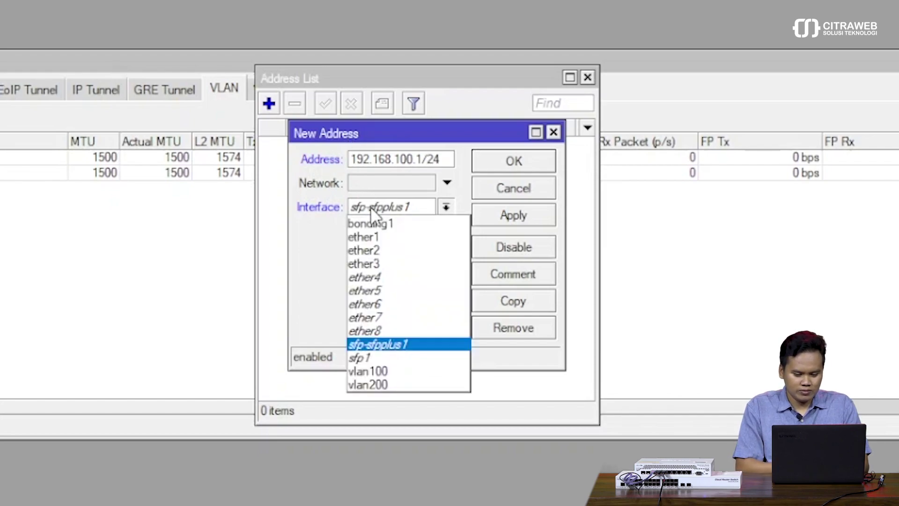
{"action": "left_click", "coordinate": [377, 371]}
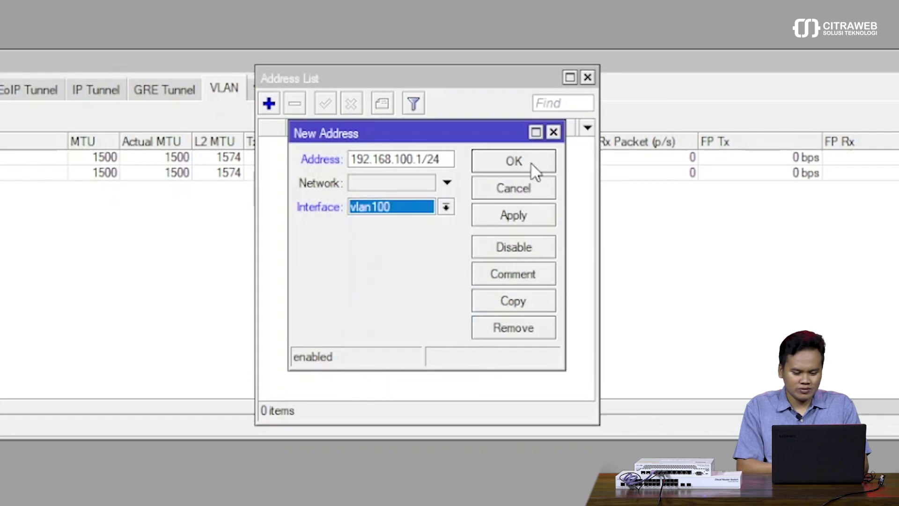
{"action": "left_click", "coordinate": [529, 215]}
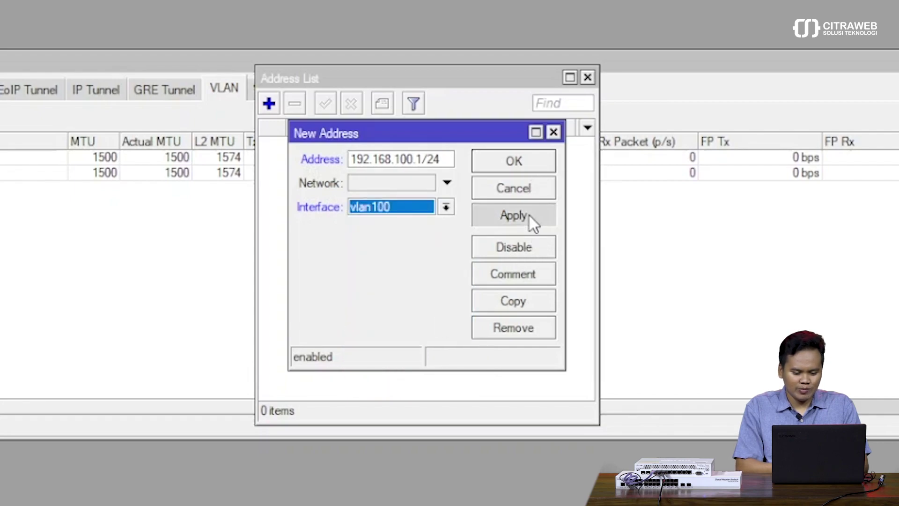
{"action": "left_click", "coordinate": [543, 160]}
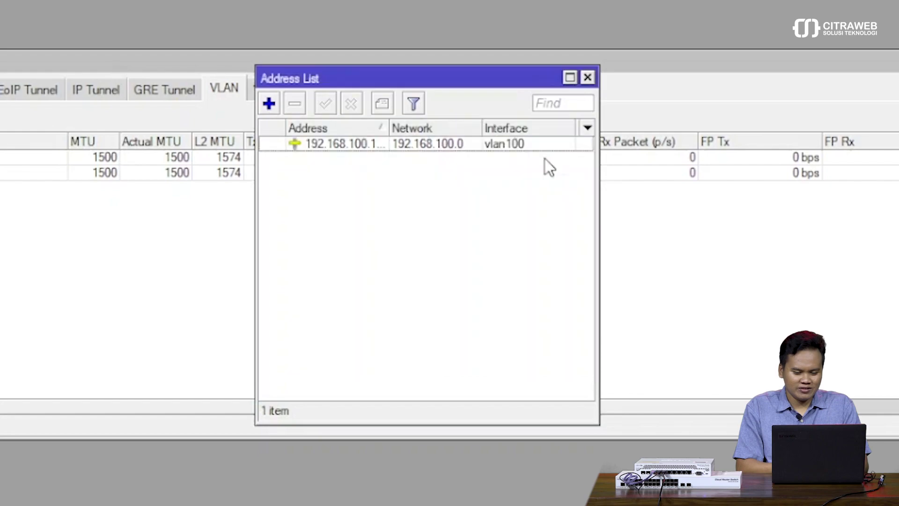
- Add the IP address 172.16.1.1/24 to the vlan200 interface, save it, and close the address and interface lists
{"action": "left_click", "coordinate": [269, 103]}
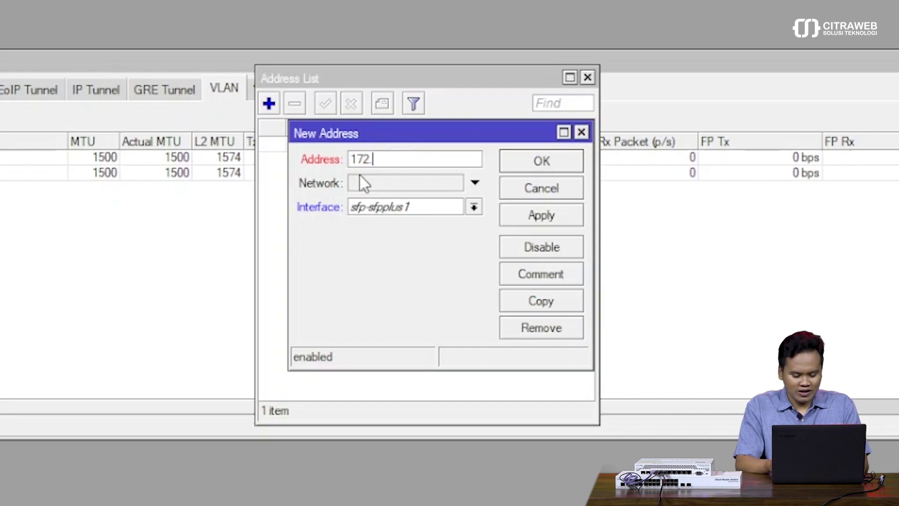
{"action": "type", "text": "1.1/2"}
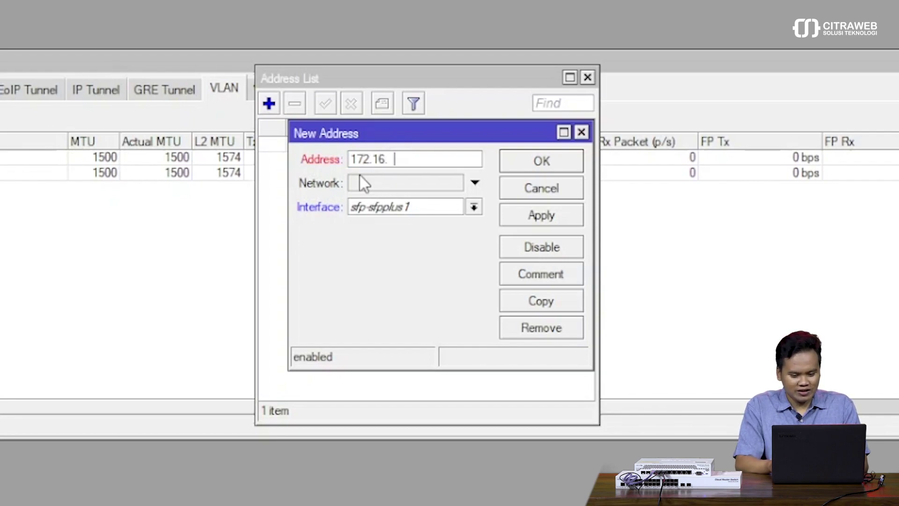
{"action": "type", "text": "4"}
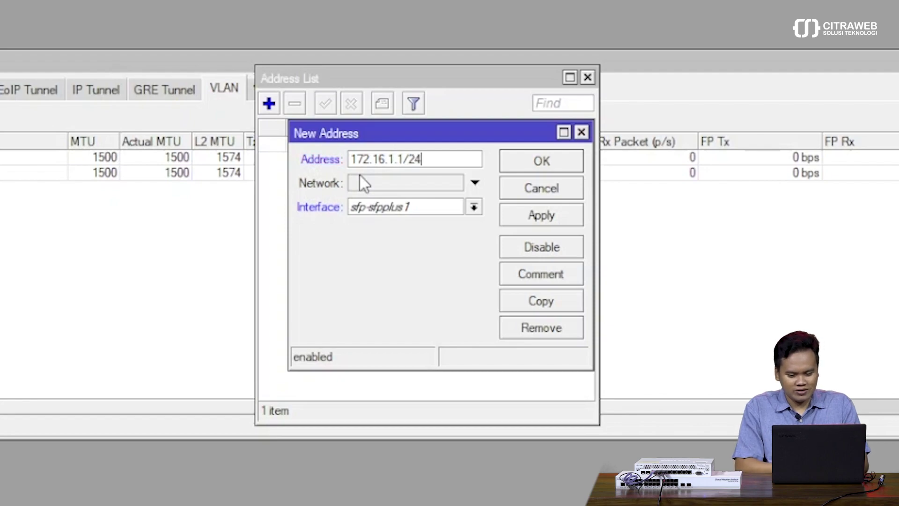
{"action": "left_click", "coordinate": [398, 209]}
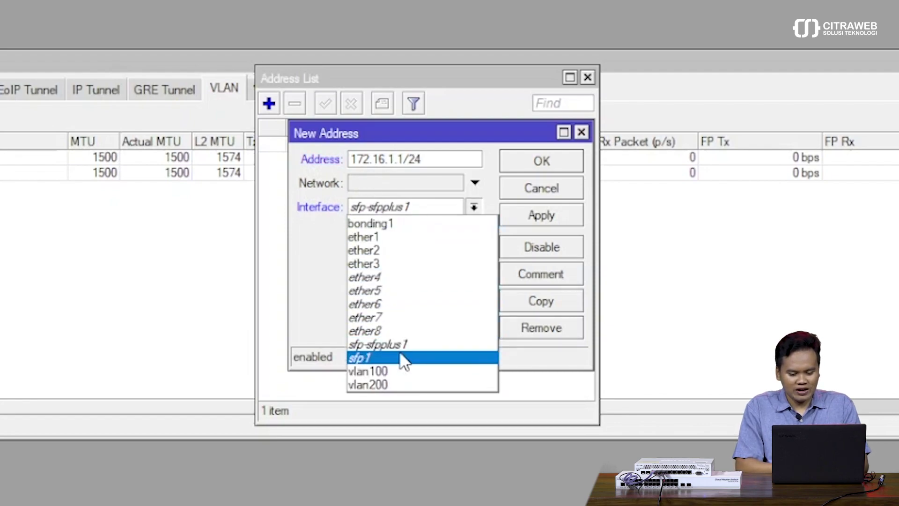
{"action": "left_click", "coordinate": [397, 385]}
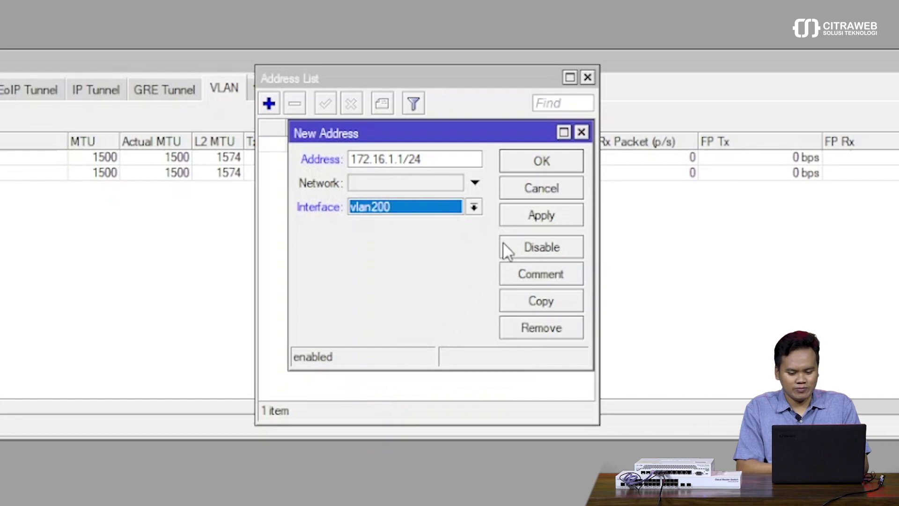
{"action": "left_click", "coordinate": [531, 218]}
{"action": "left_click", "coordinate": [529, 166]}
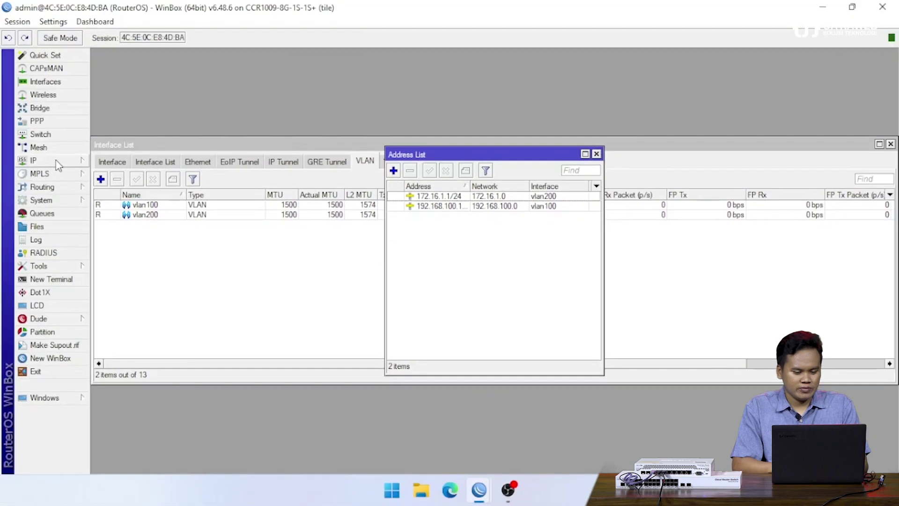
{"action": "key", "text": "Escape"}
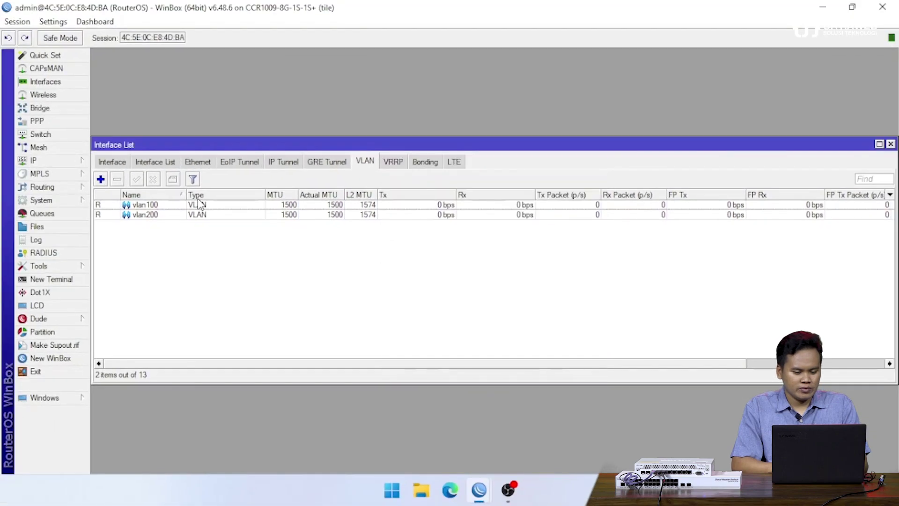
{"action": "key", "text": "Escape"}
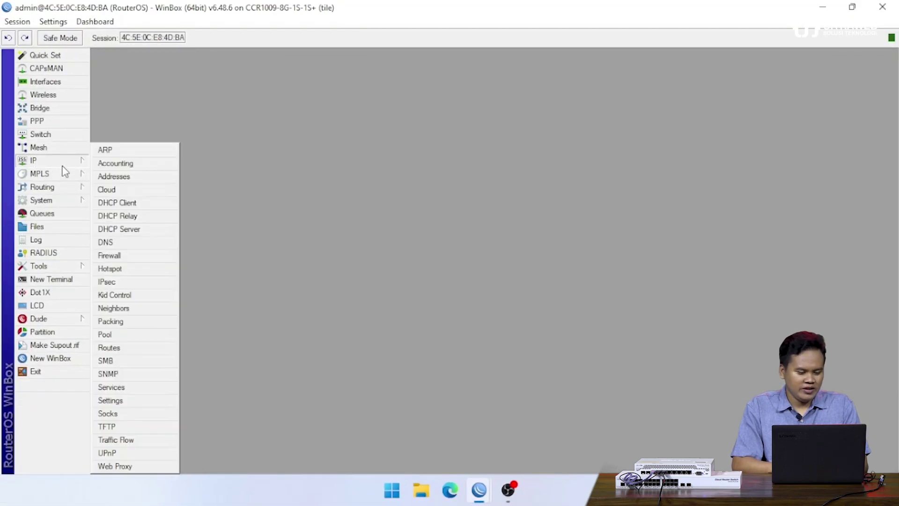
- Run the DHCP server setup on vlan100, accepting the proposed settings, including gateway 192.168.100.1, through to completion
{"action": "mouse_move", "coordinate": [62, 173]}
{"action": "mouse_move", "coordinate": [79, 162]}
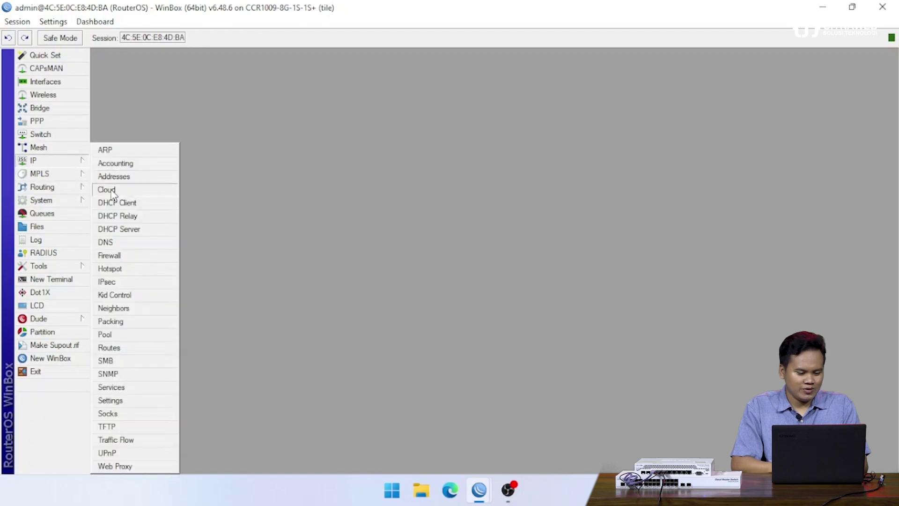
{"action": "left_click", "coordinate": [119, 229]}
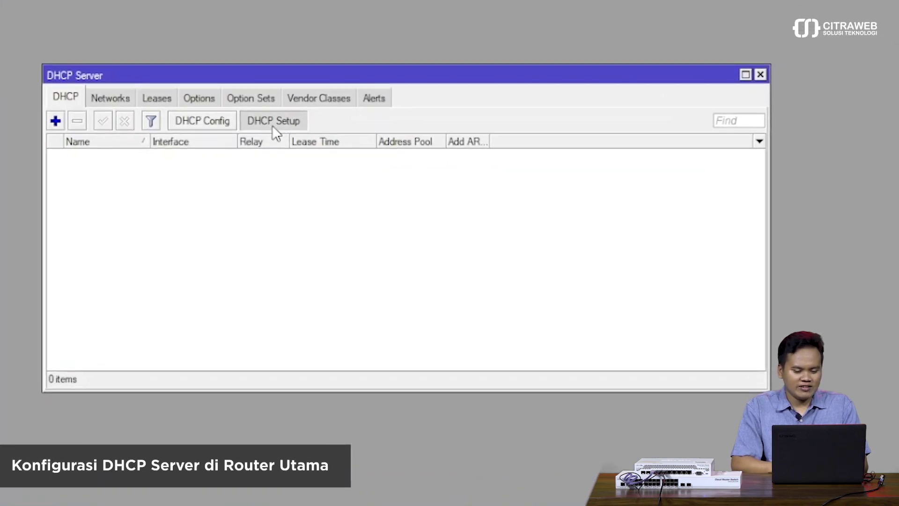
{"action": "left_click", "coordinate": [273, 125]}
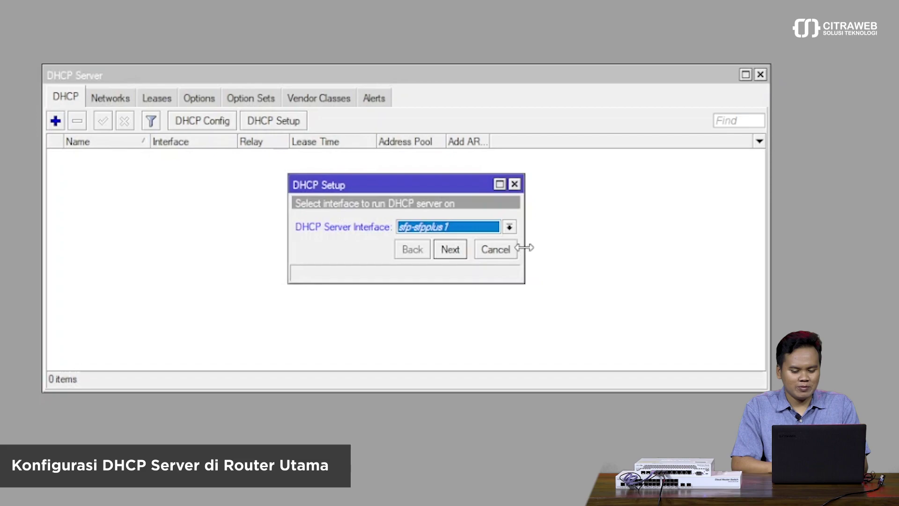
{"action": "left_click", "coordinate": [481, 231]}
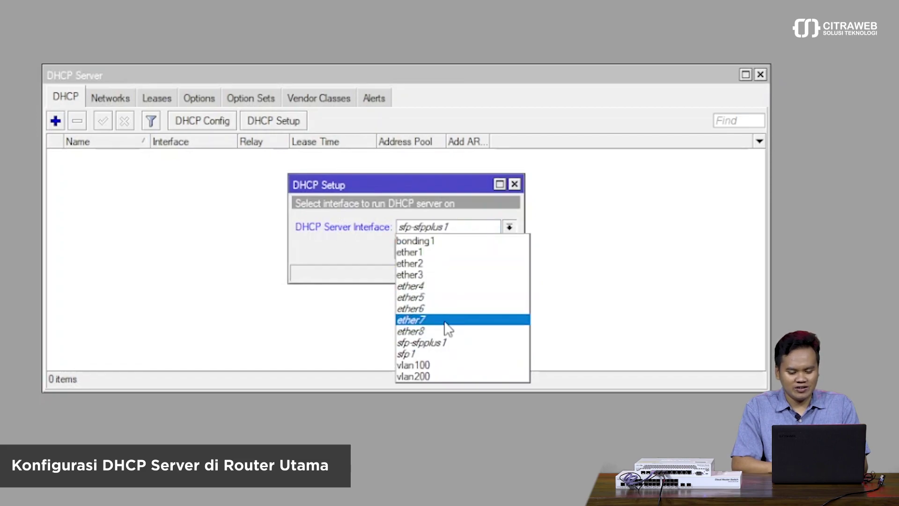
{"action": "left_click", "coordinate": [435, 368]}
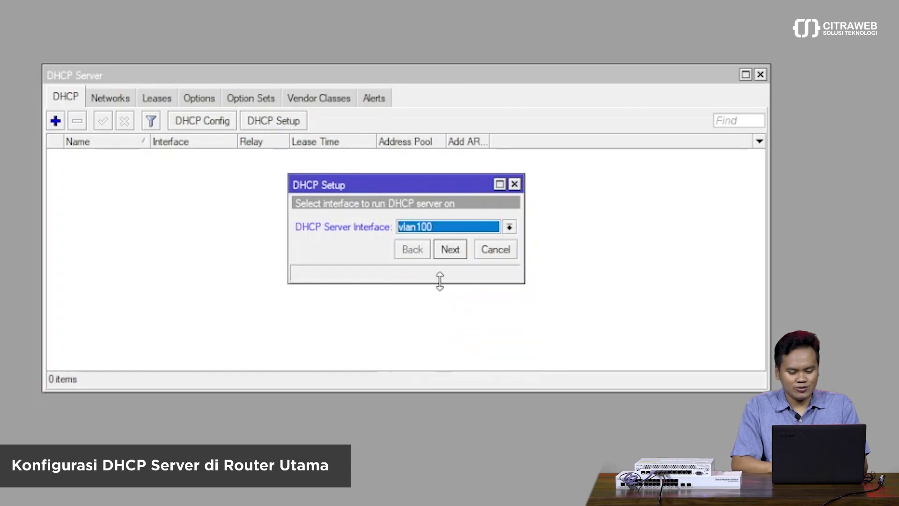
{"action": "left_click", "coordinate": [451, 250]}
{"action": "left_click", "coordinate": [451, 250]}
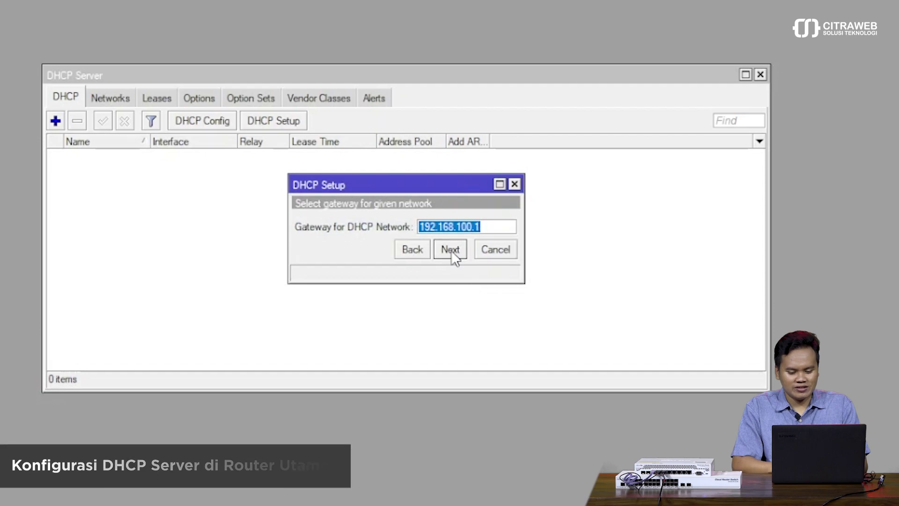
{"action": "left_click", "coordinate": [451, 250]}
{"action": "left_click", "coordinate": [451, 250]}
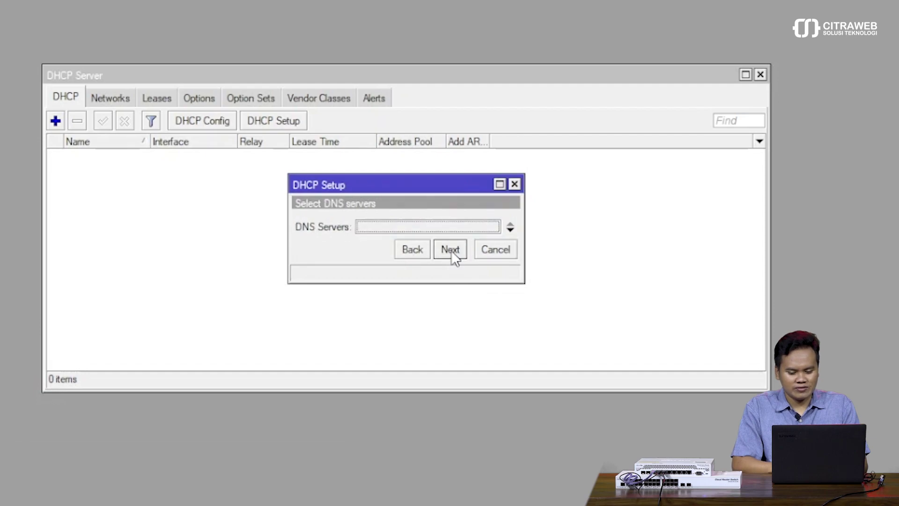
{"action": "left_click", "coordinate": [451, 250]}
{"action": "left_click", "coordinate": [451, 250]}
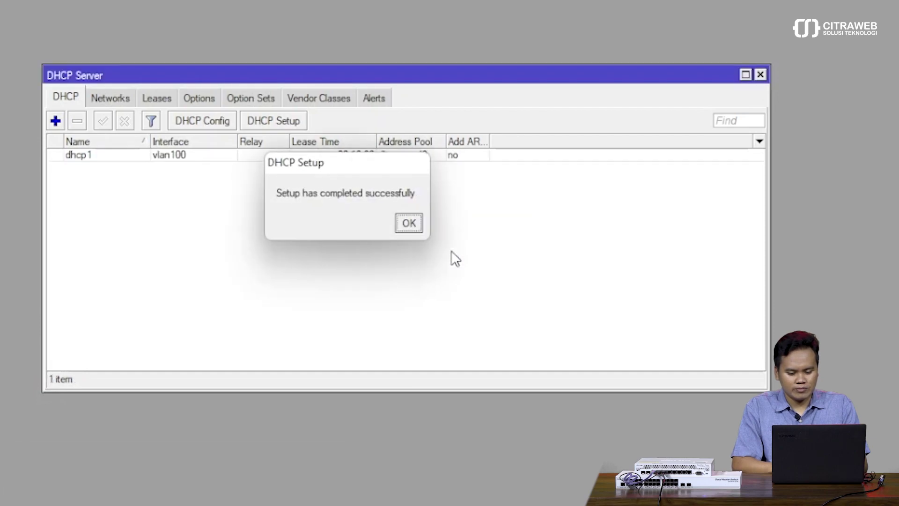
{"action": "left_click", "coordinate": [410, 223]}
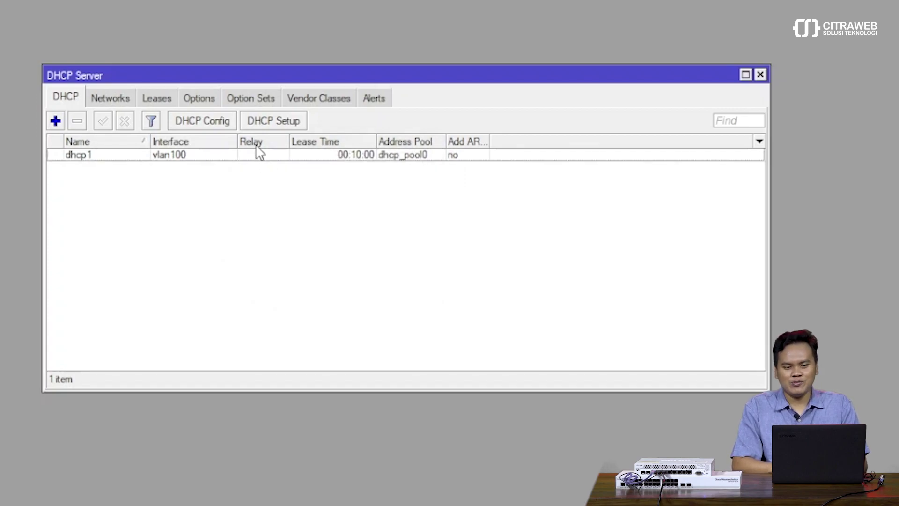
- Run the DHCP server setup on vlan200, accepting the proposed settings, including gateway 172.16.1.1 and lease time 00:10:00
{"action": "left_click", "coordinate": [266, 121]}
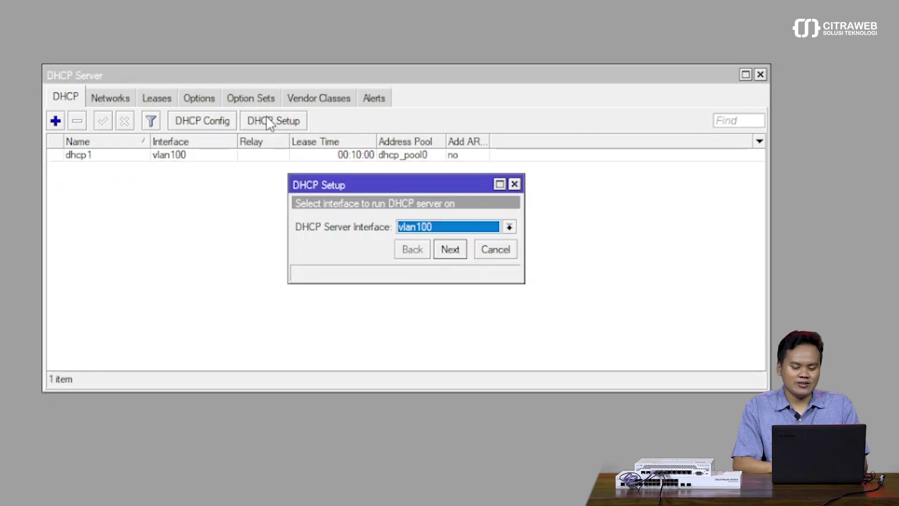
{"action": "left_click", "coordinate": [448, 230]}
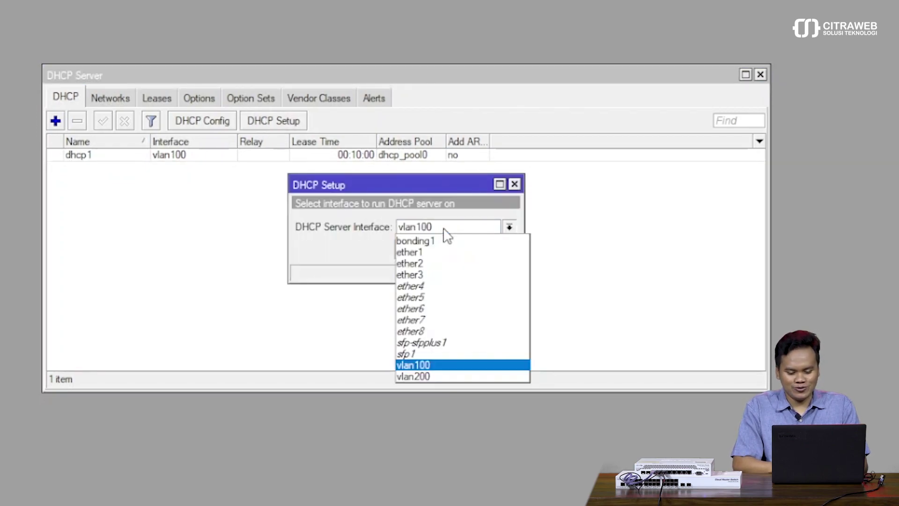
{"action": "left_click", "coordinate": [426, 376]}
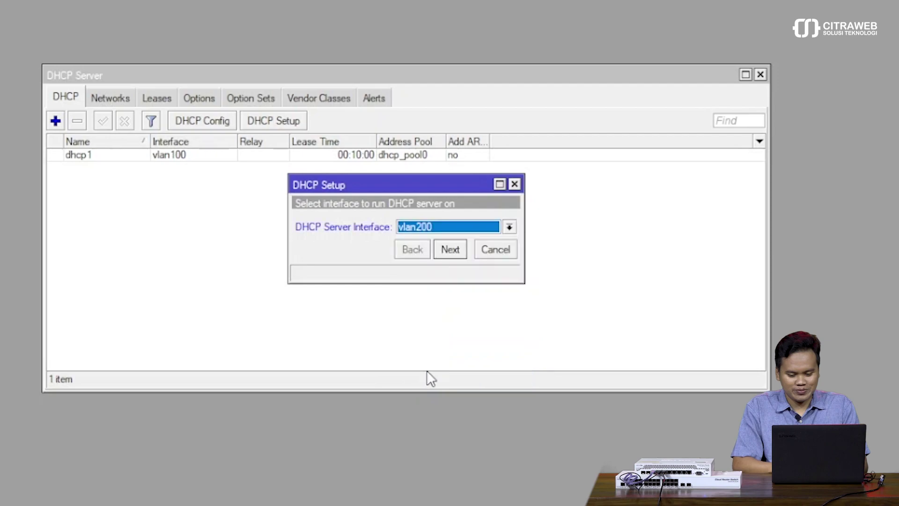
{"action": "left_click", "coordinate": [450, 249]}
{"action": "left_click", "coordinate": [450, 249]}
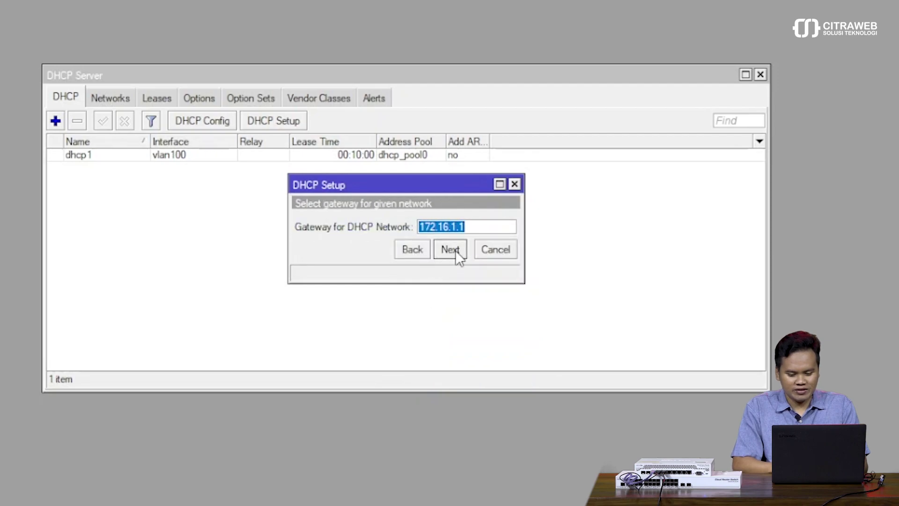
{"action": "left_click", "coordinate": [451, 249]}
{"action": "left_click", "coordinate": [451, 249]}
{"action": "left_click", "coordinate": [451, 249]}
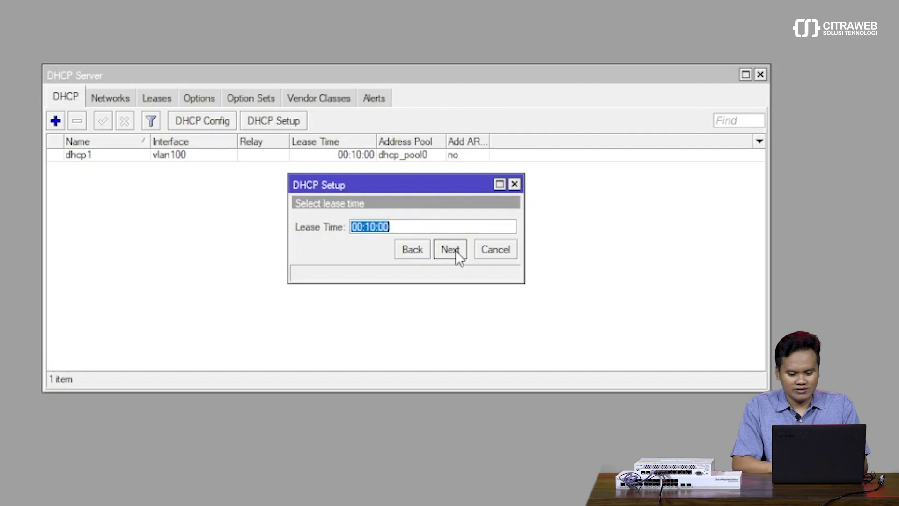
{"action": "left_click", "coordinate": [455, 250]}
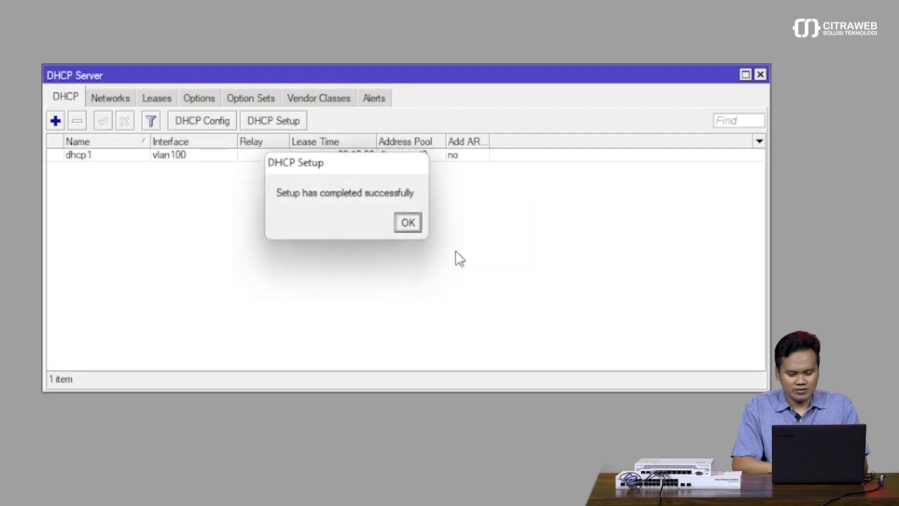
{"action": "left_click", "coordinate": [410, 222]}
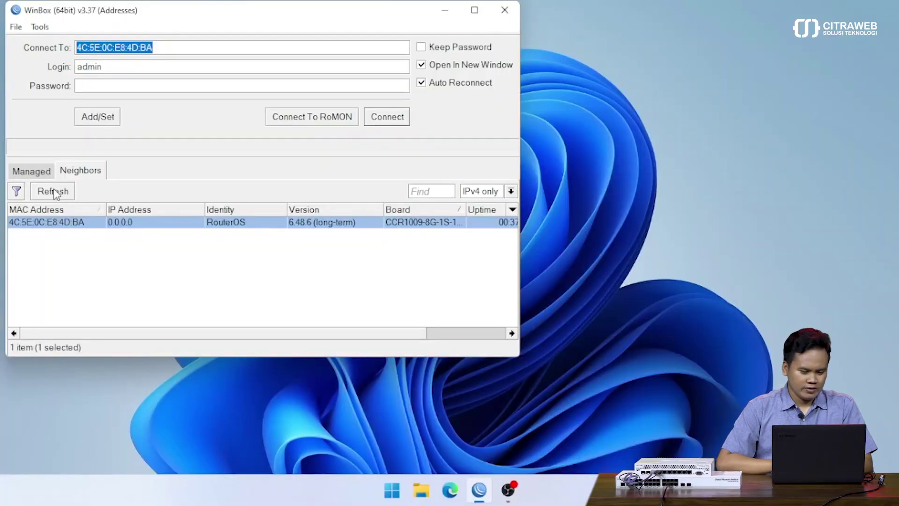
- Refresh the neighbor list, connect to the CRS326-24G-2S+ switch as admin, and maximize its session window
{"action": "left_click", "coordinate": [54, 193]}
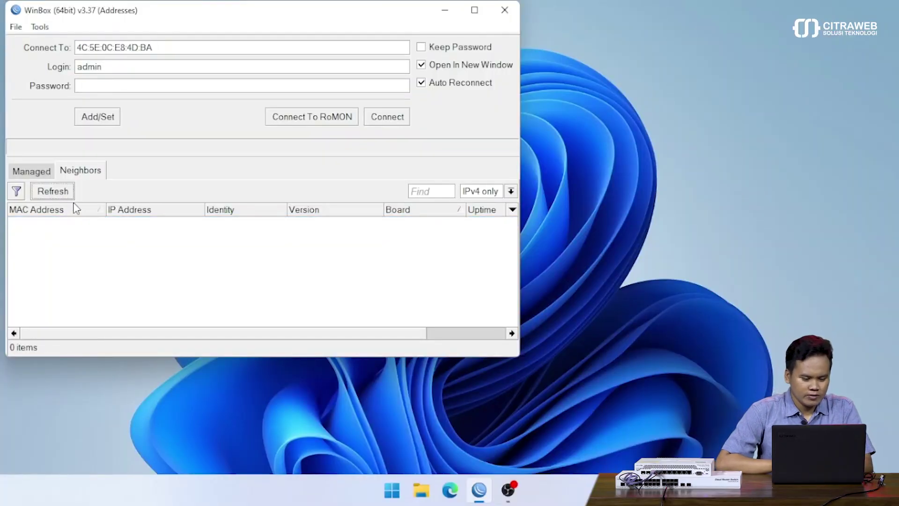
{"action": "left_click", "coordinate": [60, 225]}
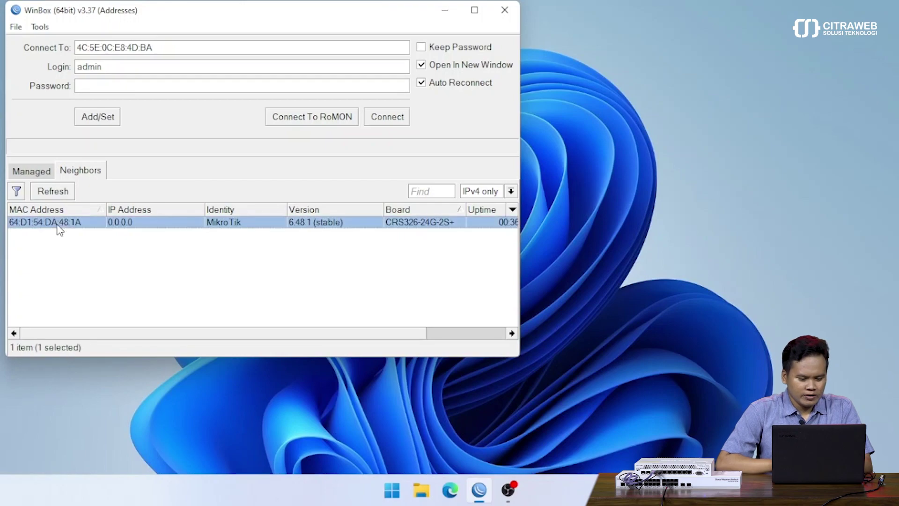
{"action": "left_click", "coordinate": [391, 118]}
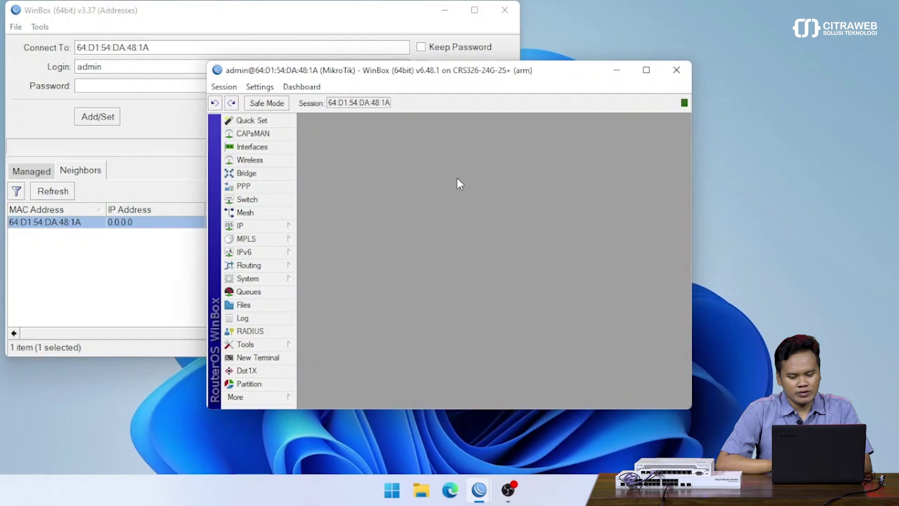
{"action": "left_click", "coordinate": [646, 69]}
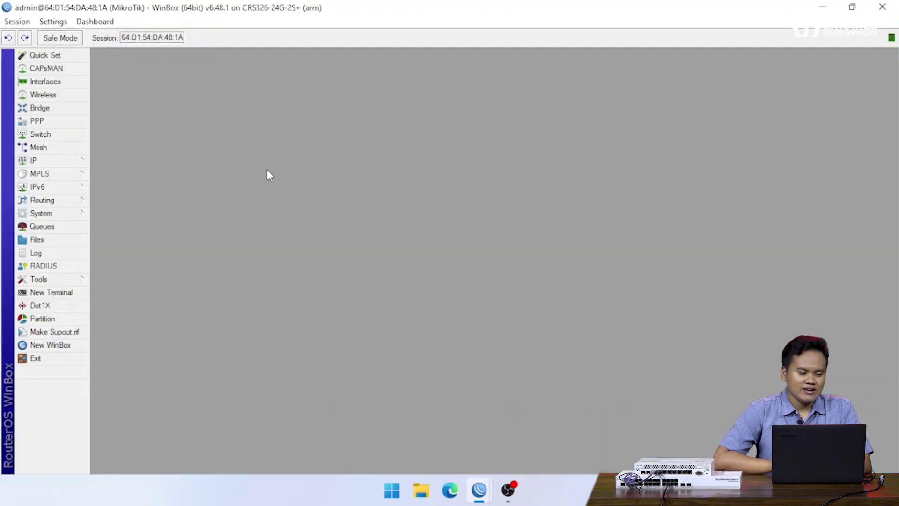
- Start a new bonding interface on the switch with ether1 and ether2 as its slaves
{"action": "left_click", "coordinate": [30, 81]}
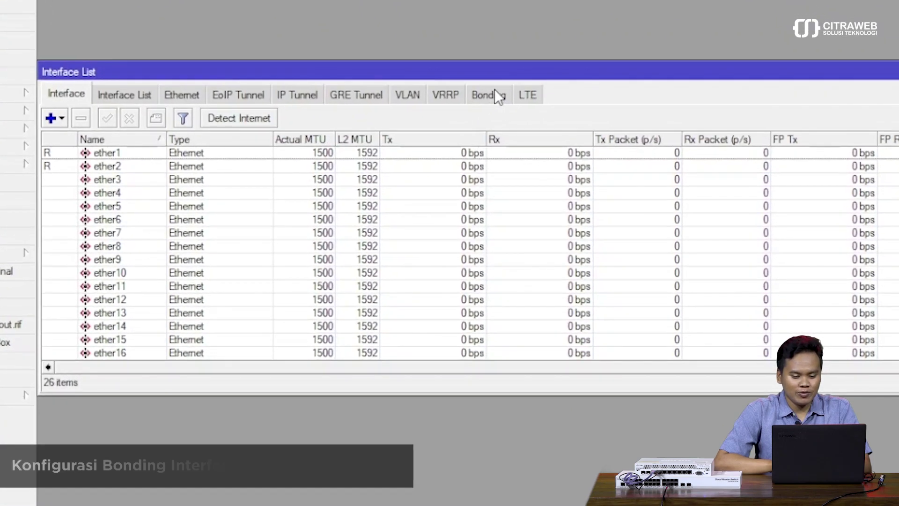
{"action": "left_click", "coordinate": [431, 162]}
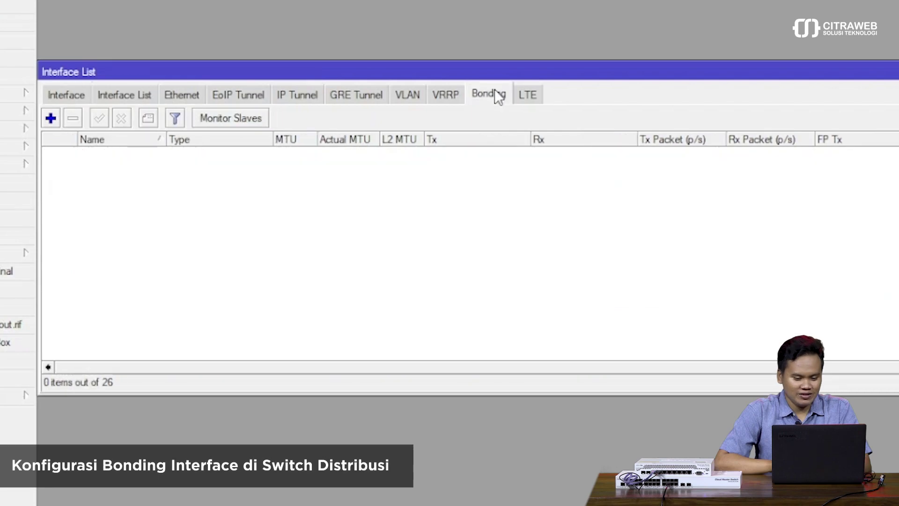
{"action": "left_click", "coordinate": [51, 118]}
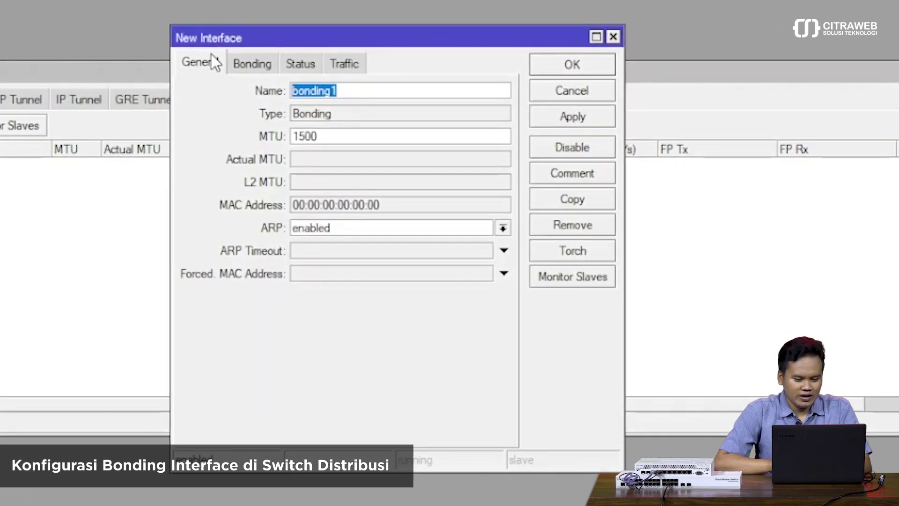
{"action": "left_click", "coordinate": [260, 63]}
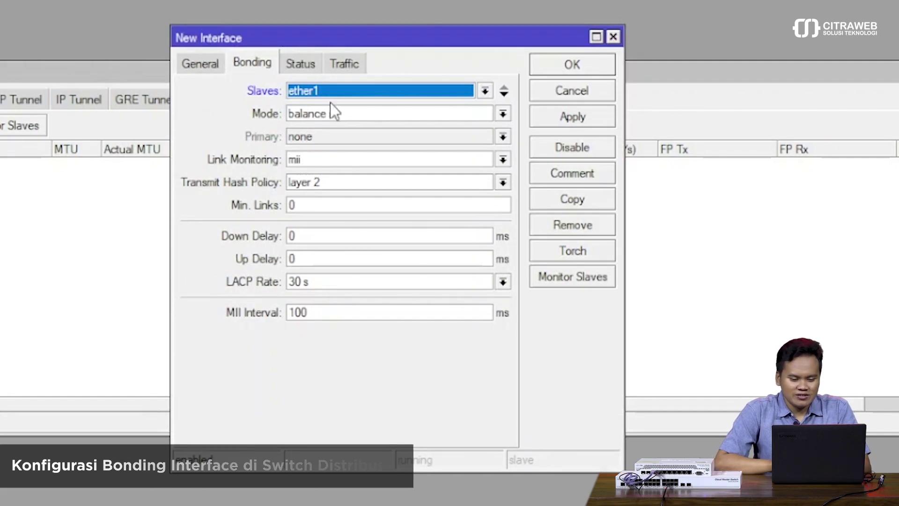
{"action": "left_click", "coordinate": [357, 91]}
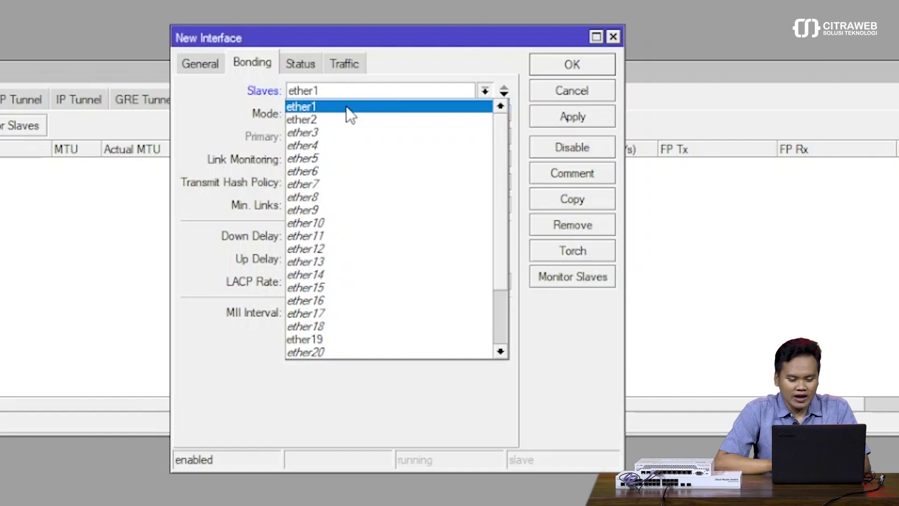
{"action": "left_click", "coordinate": [346, 107]}
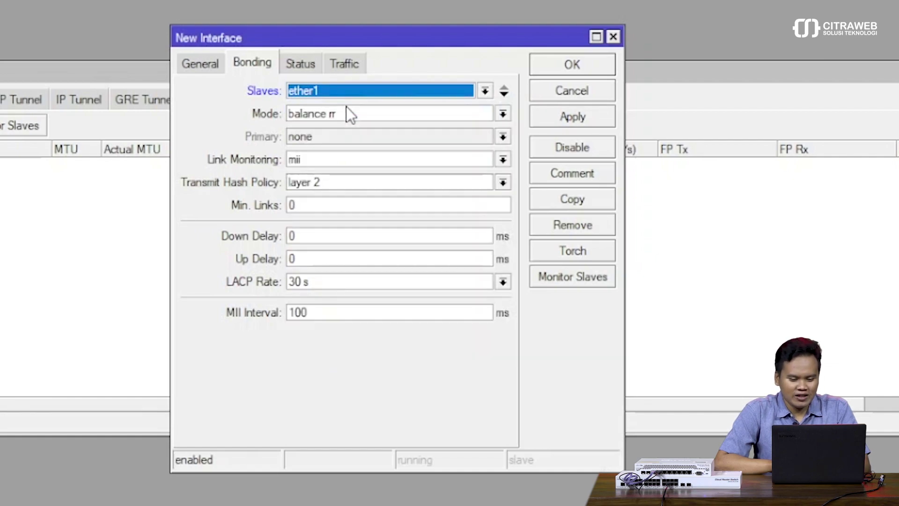
{"action": "left_click", "coordinate": [504, 95]}
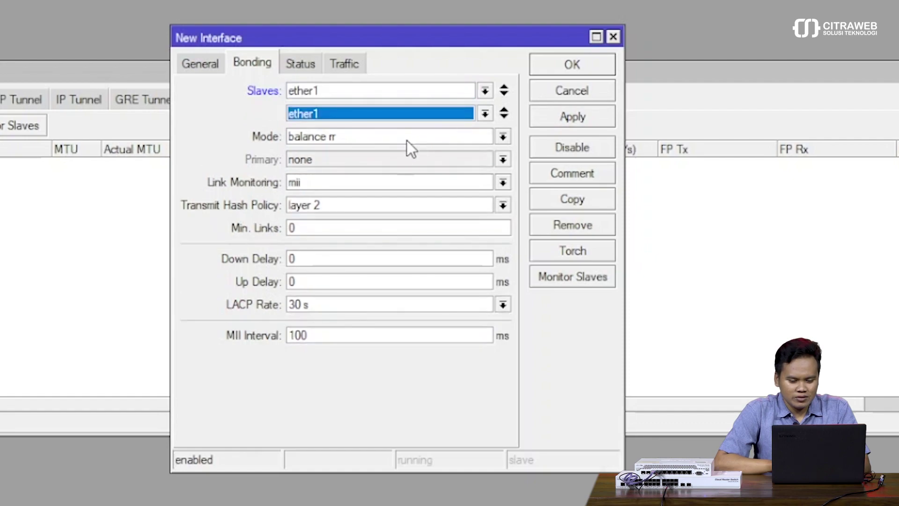
{"action": "left_click", "coordinate": [363, 117]}
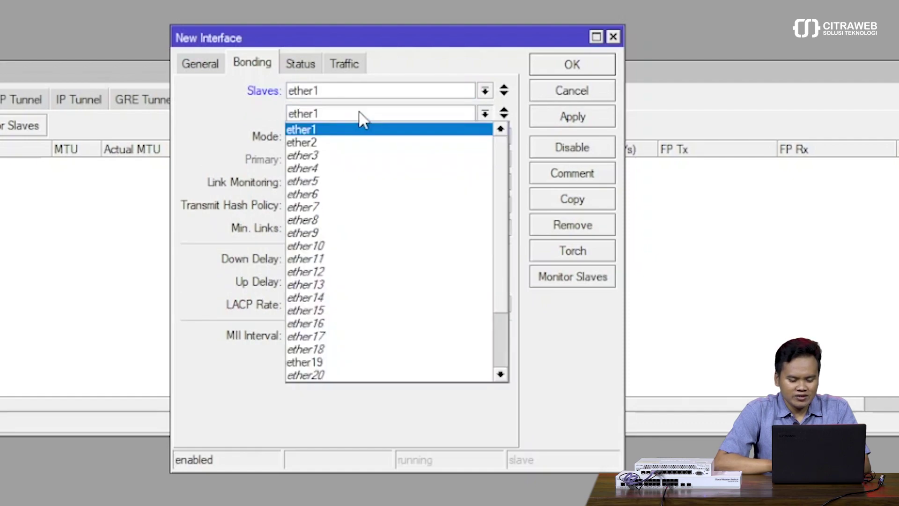
{"action": "left_click", "coordinate": [345, 143]}
- Set the bonding mode to 802.3ad and save the new bonding interface
{"action": "left_click", "coordinate": [364, 137]}
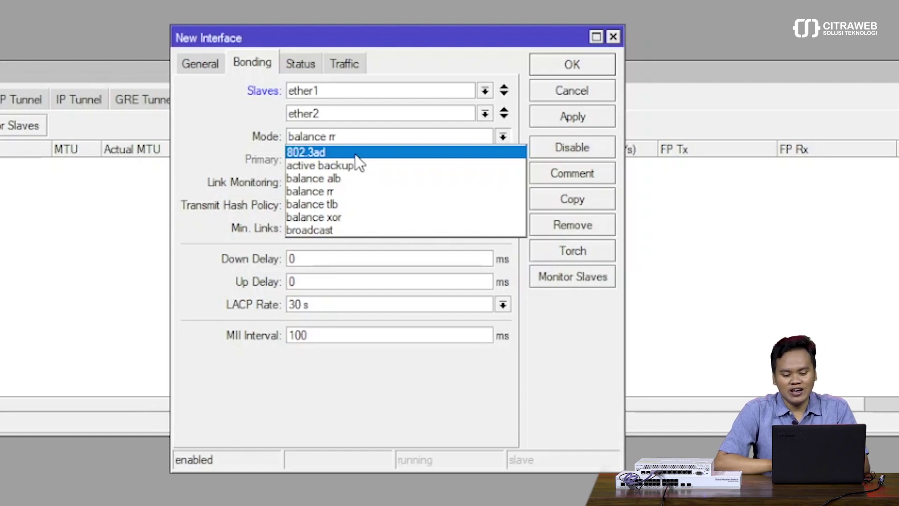
{"action": "left_click", "coordinate": [356, 155]}
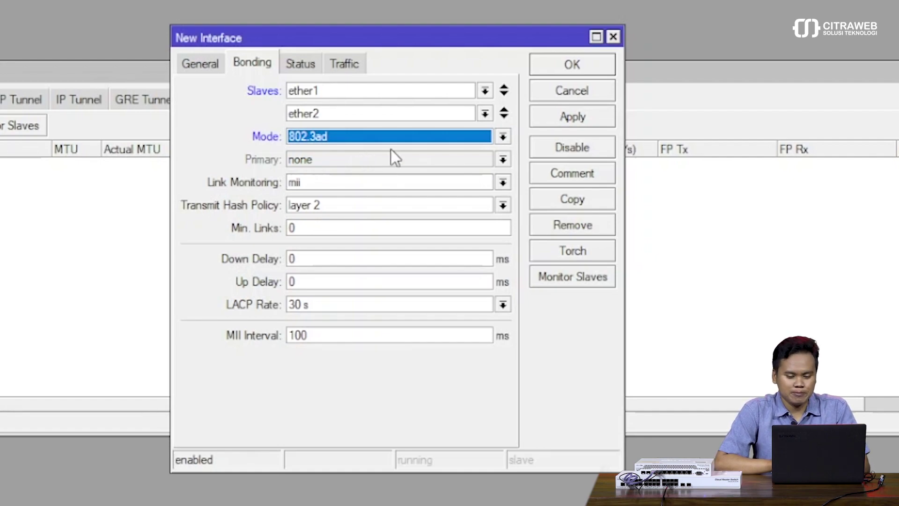
{"action": "left_click", "coordinate": [555, 119]}
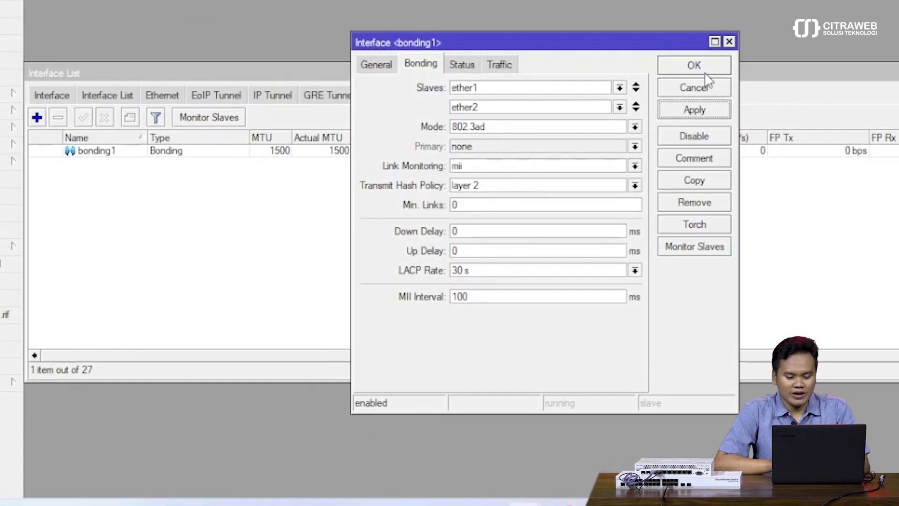
{"action": "left_click", "coordinate": [597, 66]}
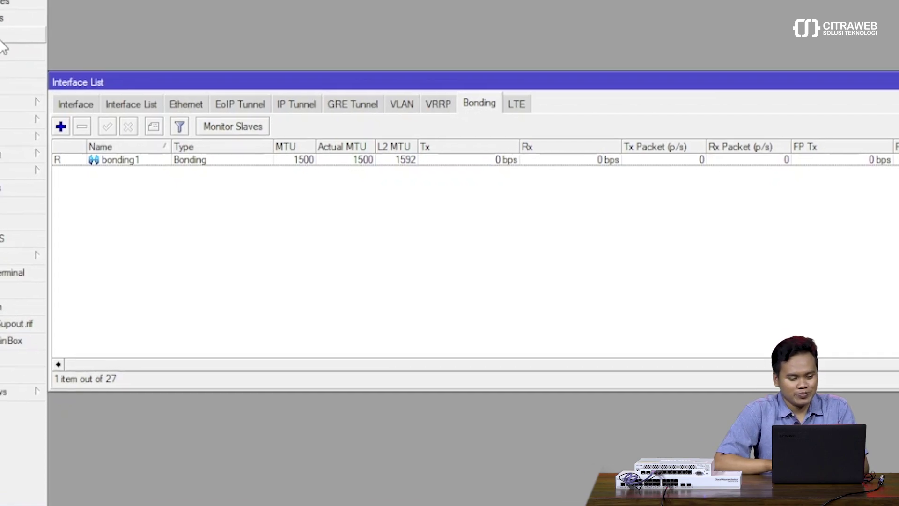
- Create a new bridge on the switch with the default name bridge1 and default settings, and save it
{"action": "left_click", "coordinate": [0, 30]}
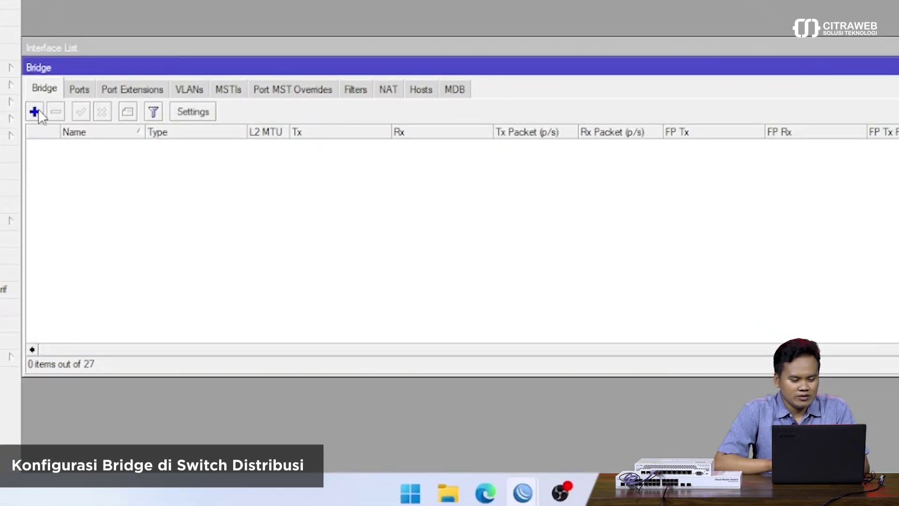
{"action": "left_click", "coordinate": [38, 110]}
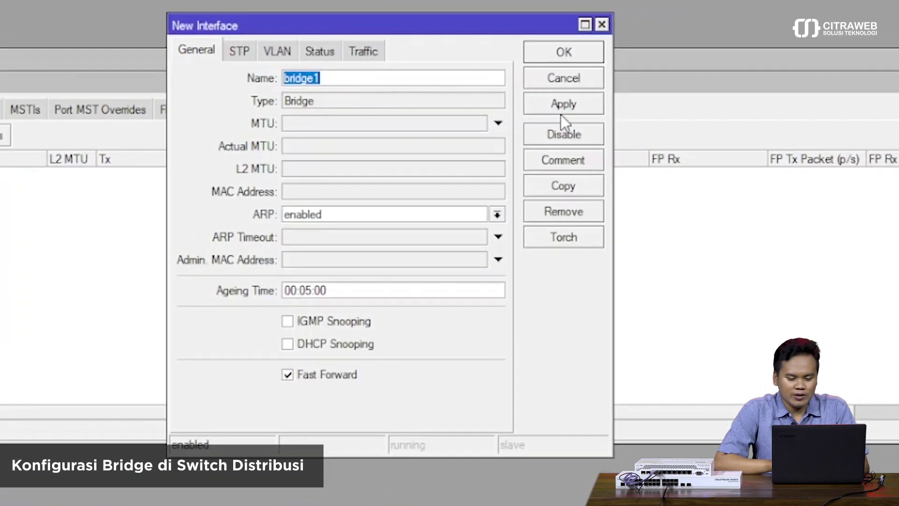
{"action": "left_click", "coordinate": [561, 113]}
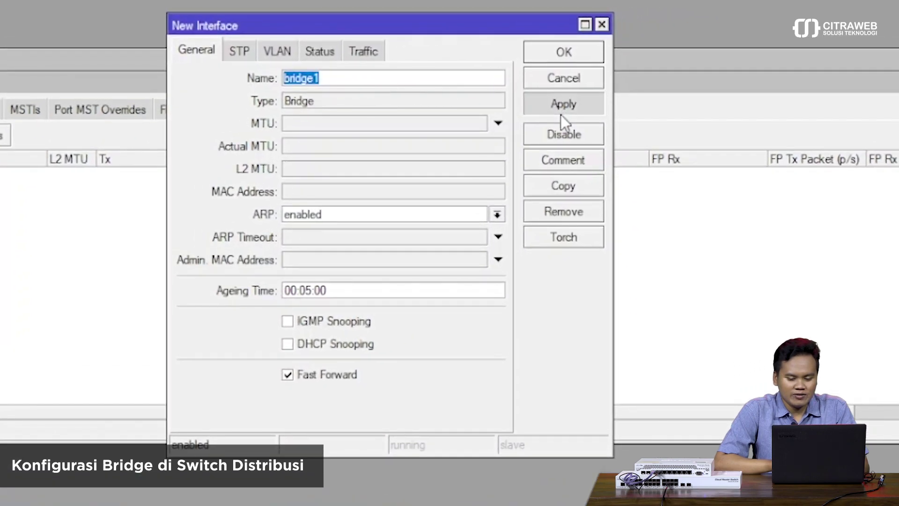
{"action": "left_click", "coordinate": [562, 51]}
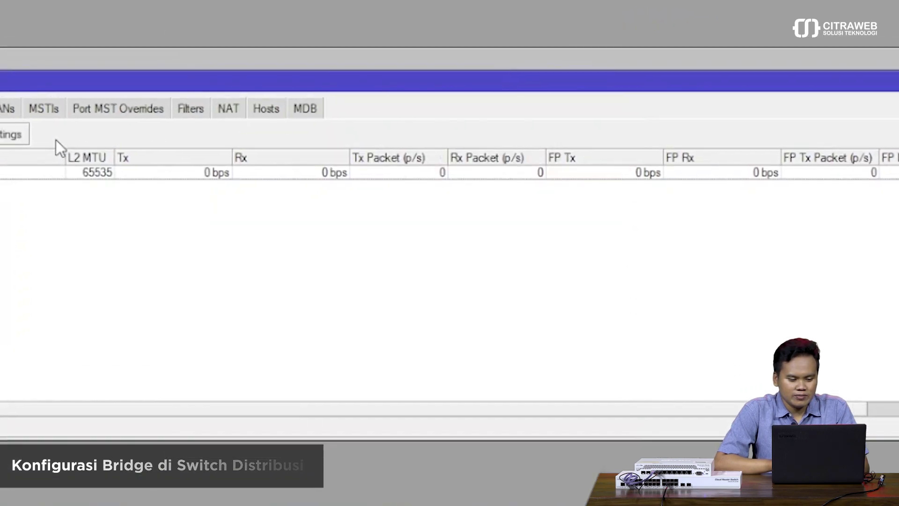
- Add bonding1 as a port of bridge1 with default port settings and save it
{"action": "left_click", "coordinate": [99, 94]}
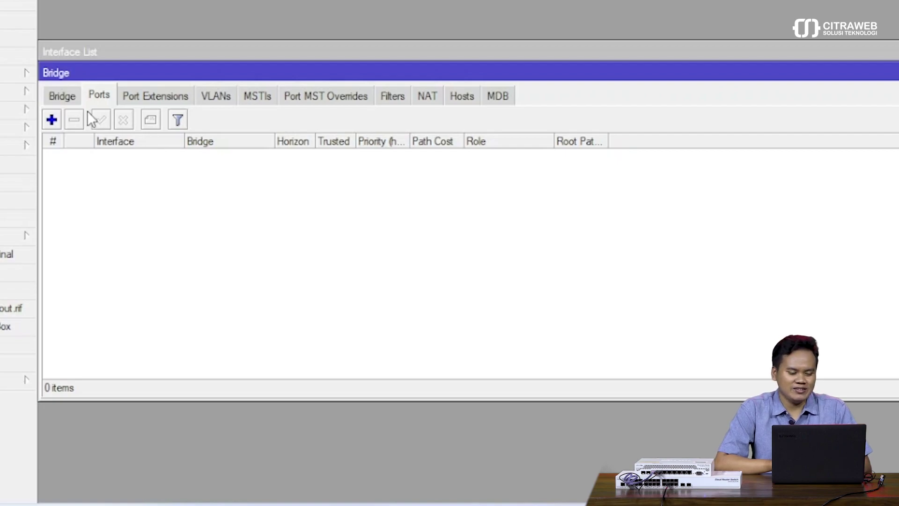
{"action": "left_click", "coordinate": [55, 119]}
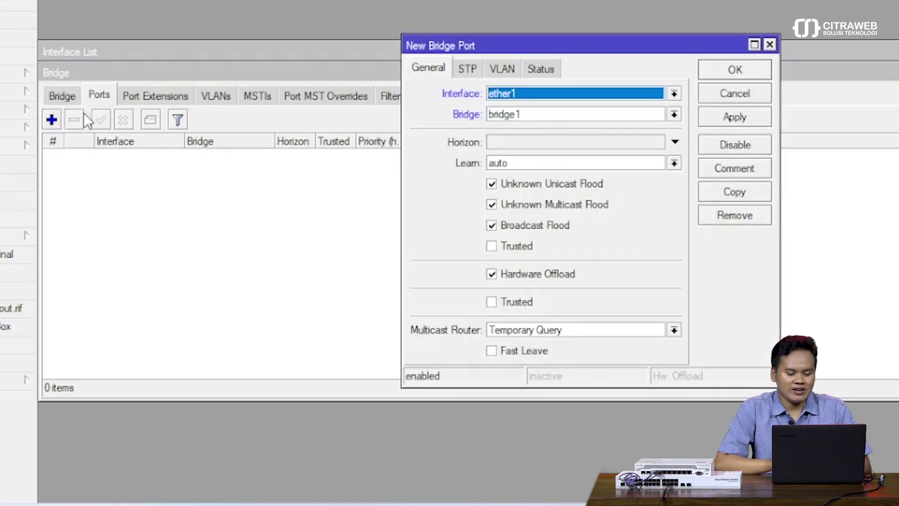
{"action": "left_click", "coordinate": [514, 97]}
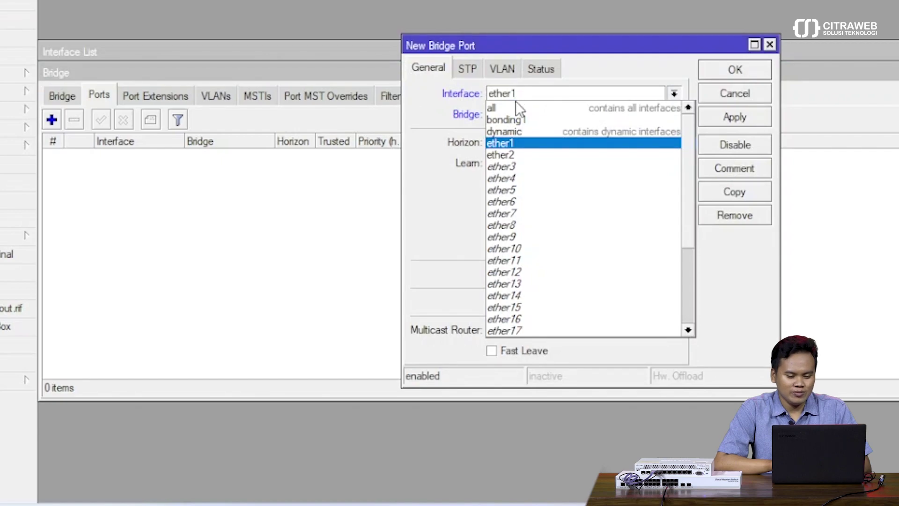
{"action": "left_click", "coordinate": [520, 120]}
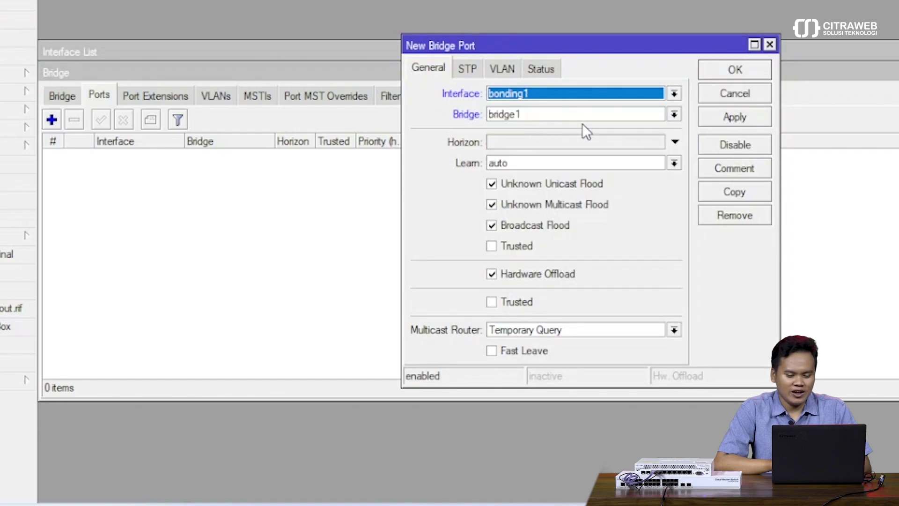
{"action": "left_click", "coordinate": [712, 69]}
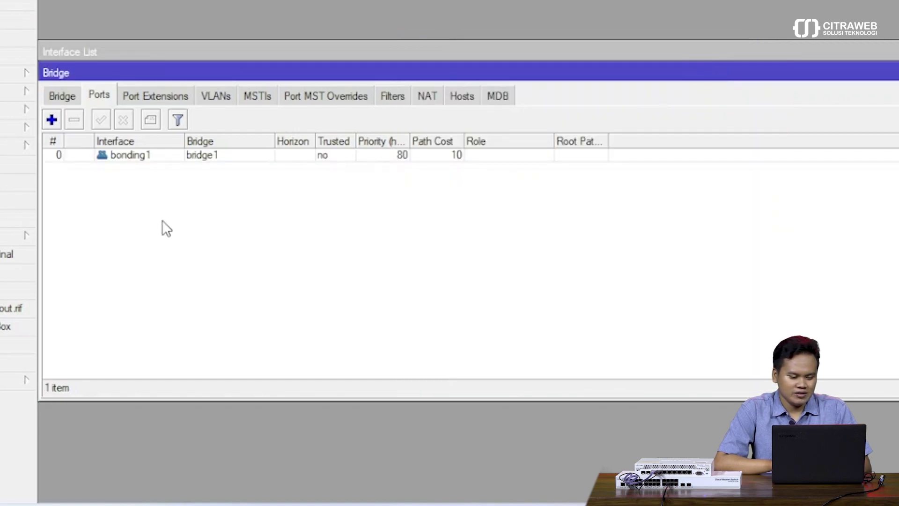
- Add ether3 as a port of bridge1 with PVID 100 and save it
{"action": "left_click", "coordinate": [55, 126]}
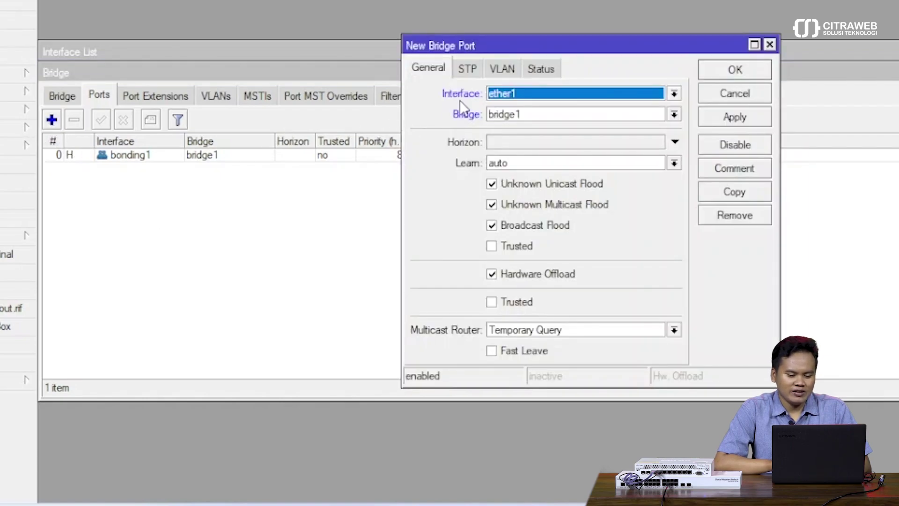
{"action": "left_click", "coordinate": [507, 94]}
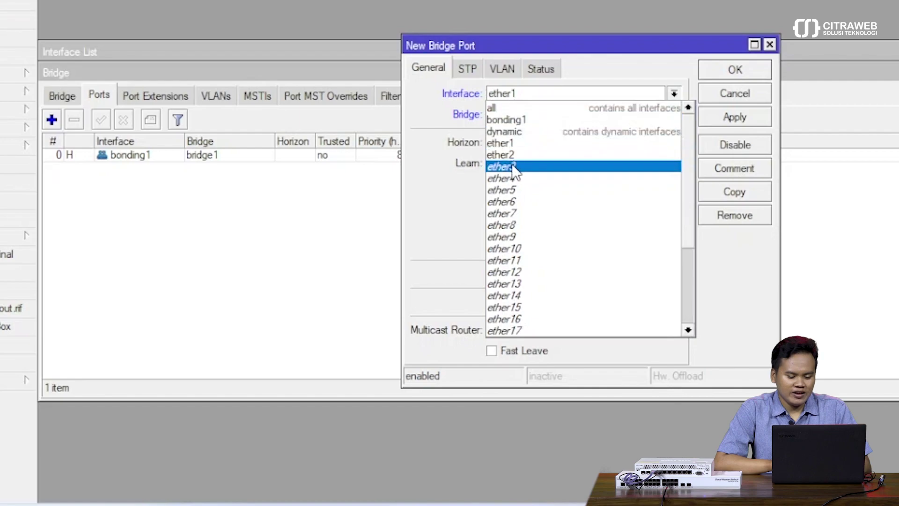
{"action": "left_click", "coordinate": [512, 164]}
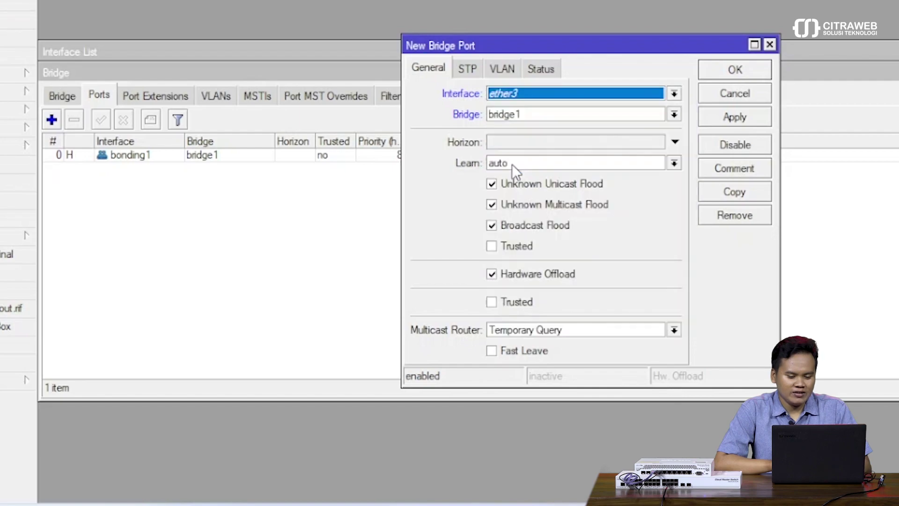
{"action": "left_click", "coordinate": [501, 69]}
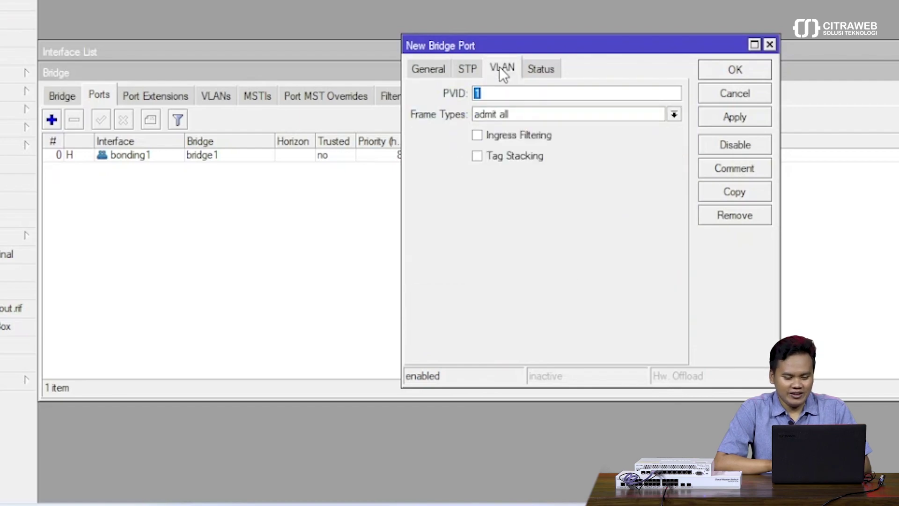
{"action": "left_click", "coordinate": [499, 95]}
{"action": "type", "text": "00"}
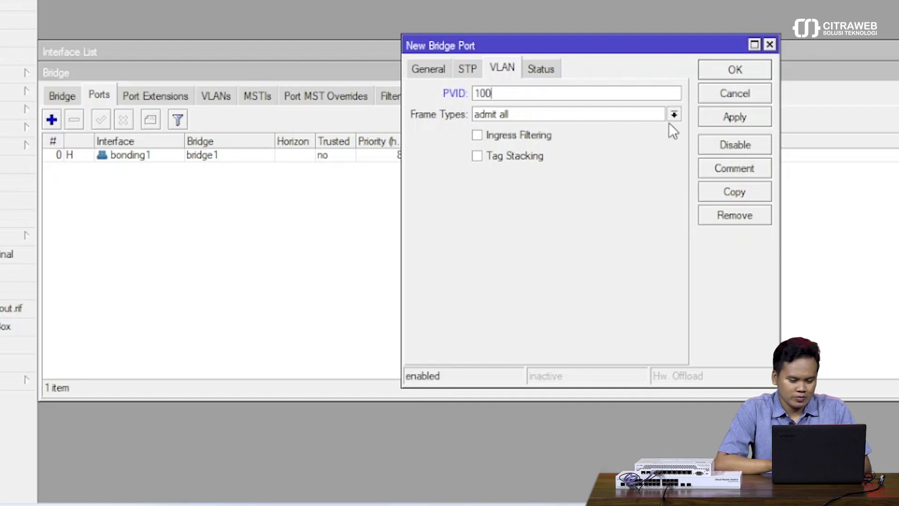
{"action": "left_click", "coordinate": [725, 113]}
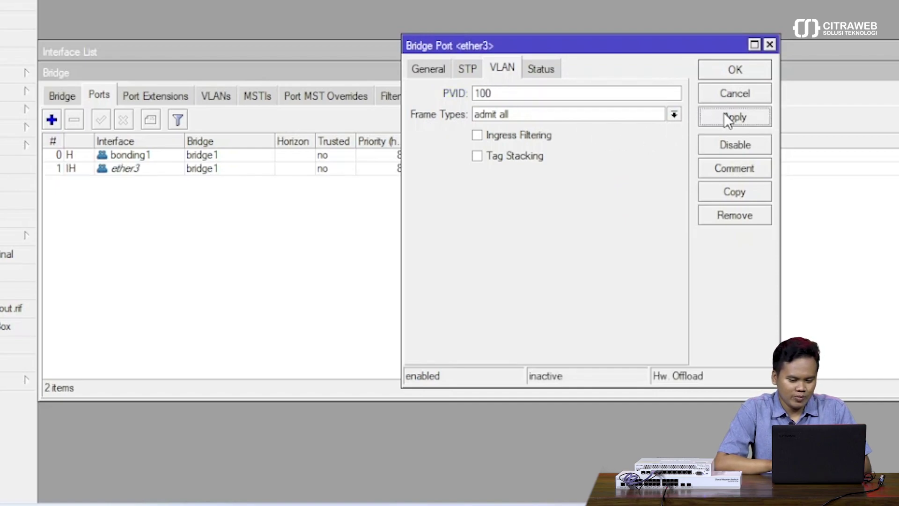
{"action": "left_click", "coordinate": [734, 68]}
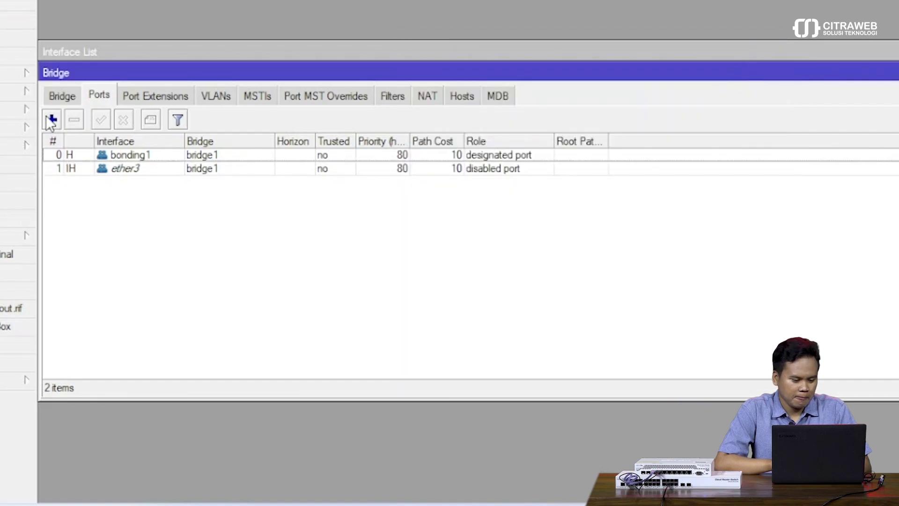
- Add ether4 as a port of bridge1 with PVID 200 and save it
{"action": "left_click", "coordinate": [51, 120]}
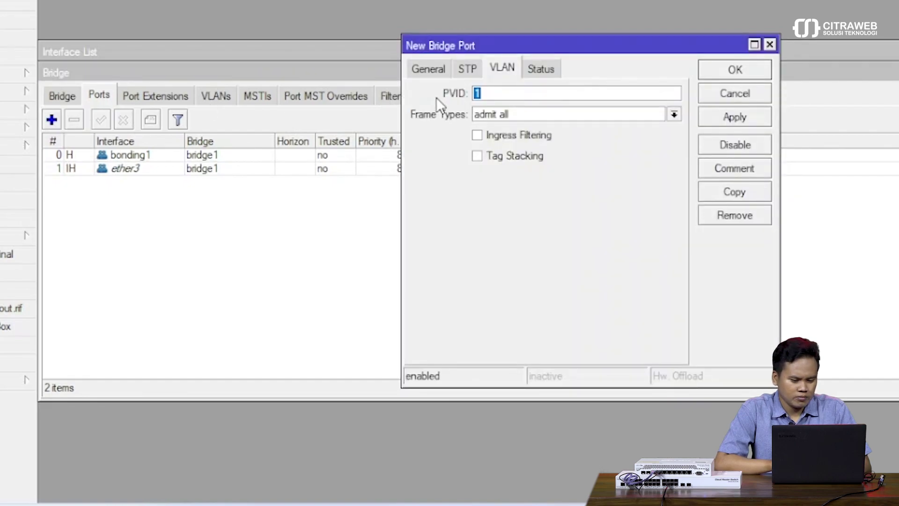
{"action": "left_click", "coordinate": [432, 68]}
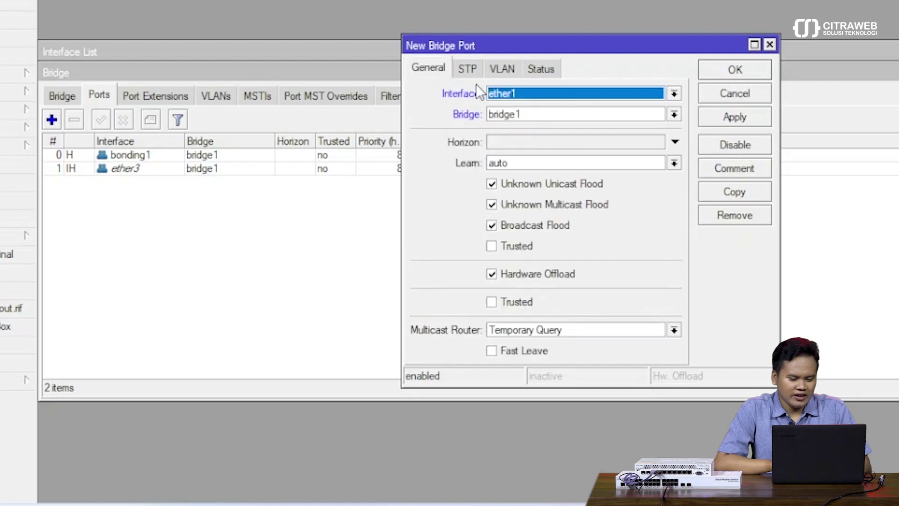
{"action": "left_click", "coordinate": [506, 94]}
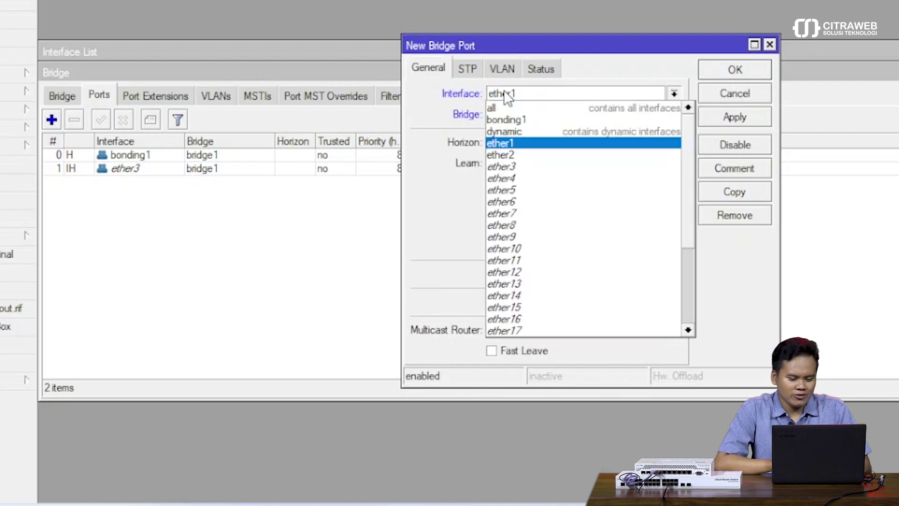
{"action": "left_click", "coordinate": [514, 178]}
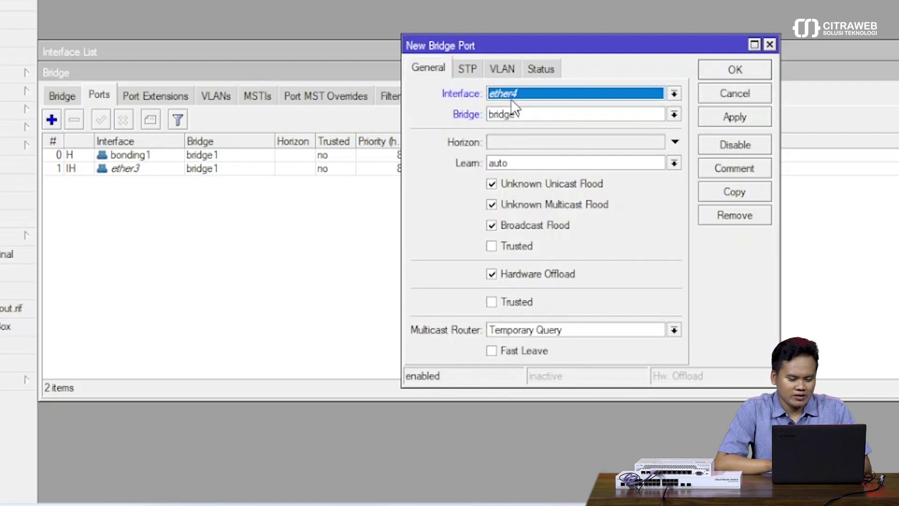
{"action": "left_click", "coordinate": [502, 69]}
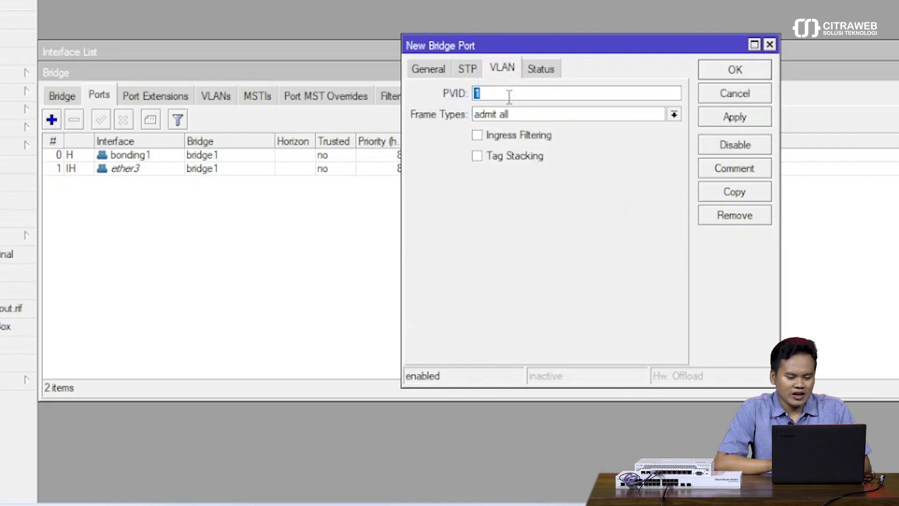
{"action": "left_click", "coordinate": [508, 94]}
{"action": "key", "text": "BackSpace"}
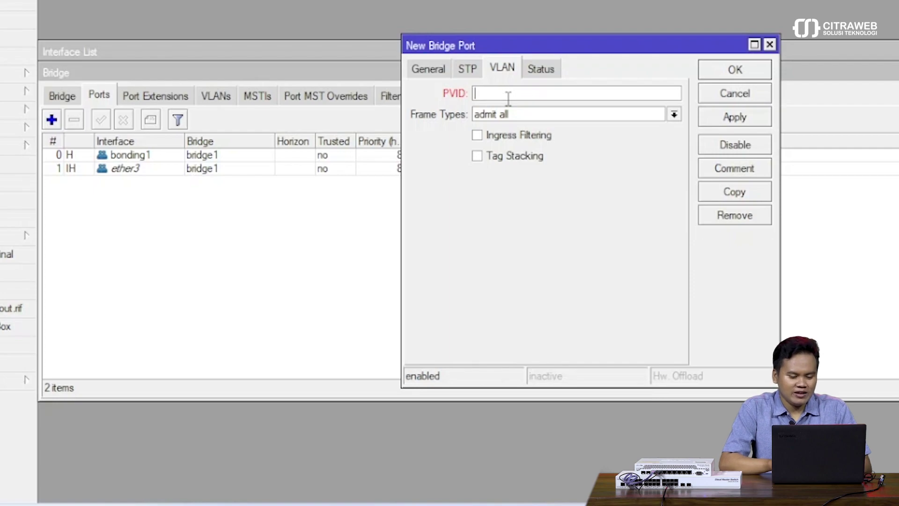
{"action": "type", "text": "200"}
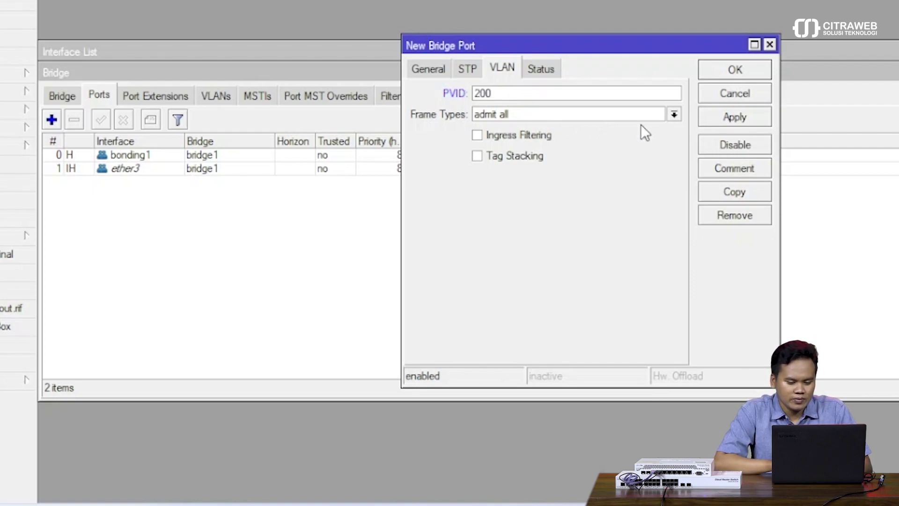
{"action": "left_click", "coordinate": [720, 117]}
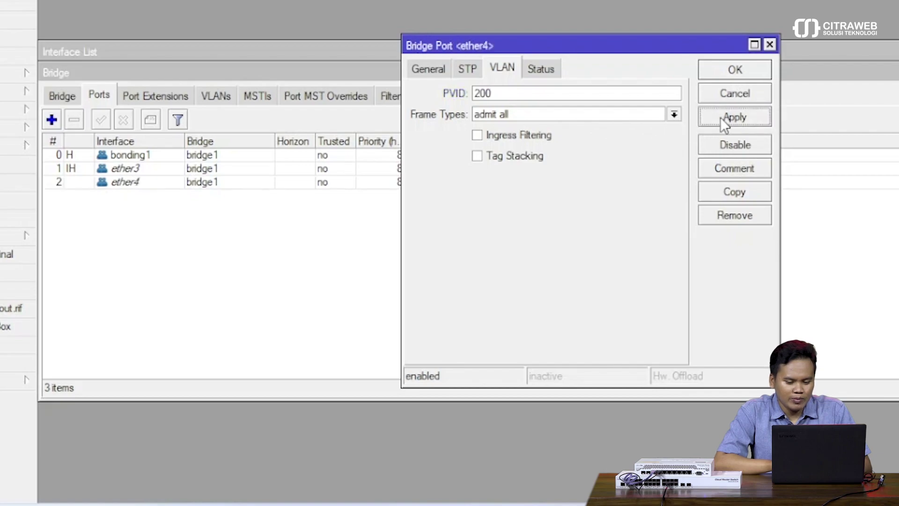
{"action": "left_click", "coordinate": [724, 71]}
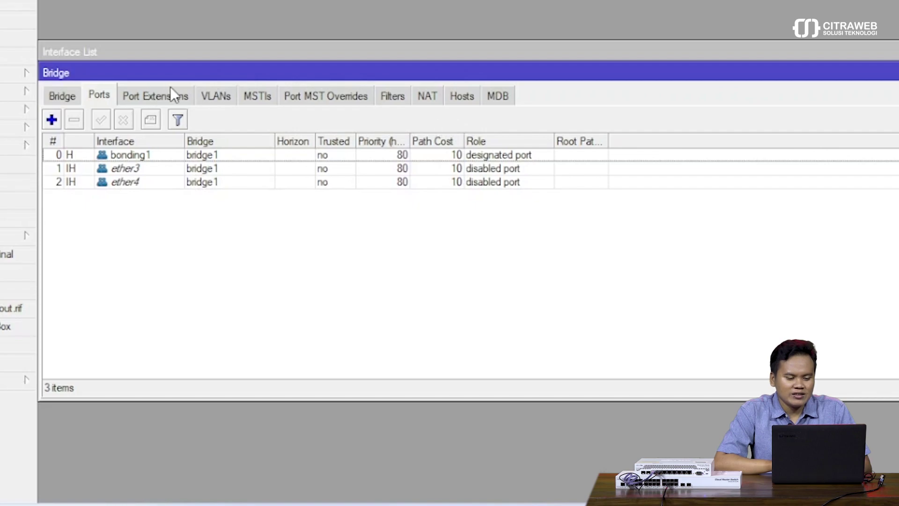
- Start a new bridge VLAN entry on bridge1 with VLAN ID 100 and bonding1 as the tagged interface
{"action": "left_click", "coordinate": [219, 100]}
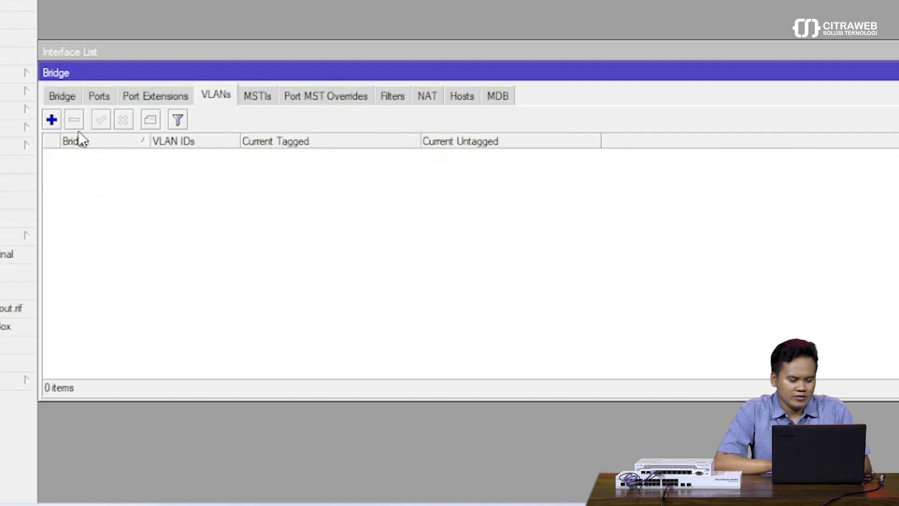
{"action": "left_click", "coordinate": [54, 120]}
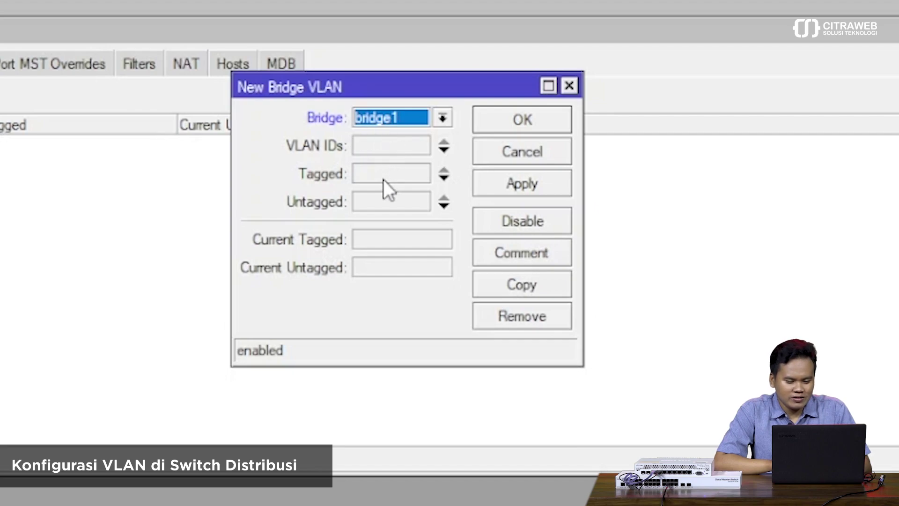
{"action": "left_click", "coordinate": [381, 145]}
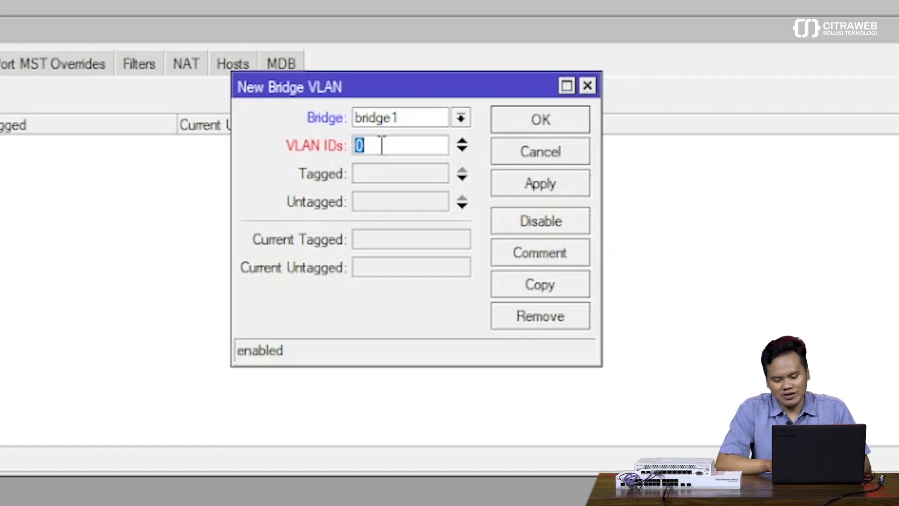
{"action": "type", "text": "1"}
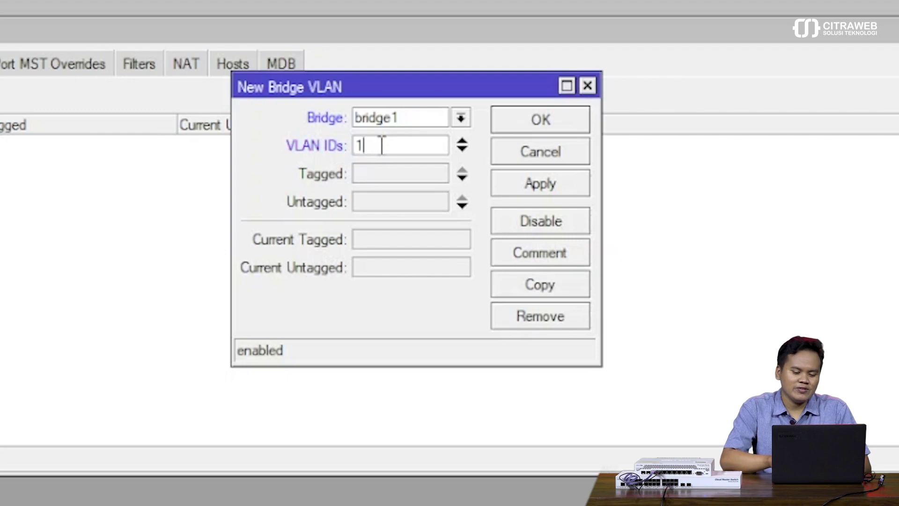
{"action": "type", "text": "00"}
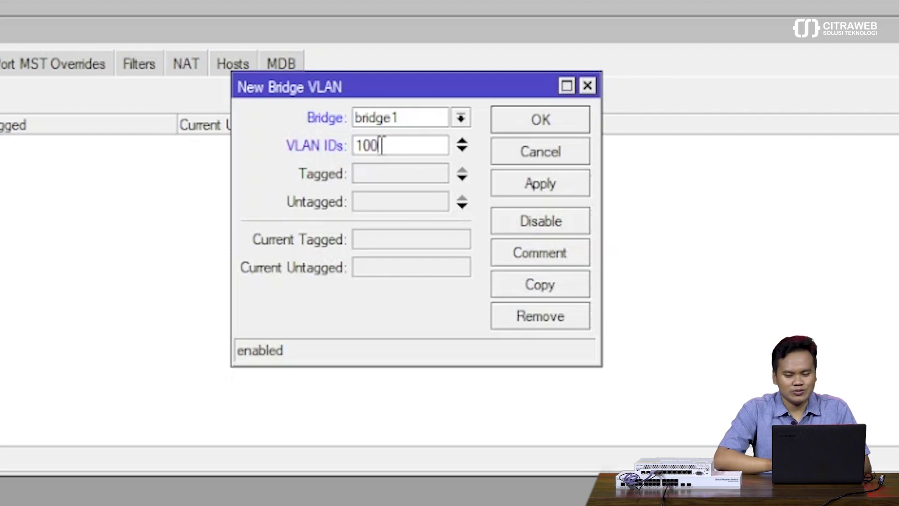
{"action": "left_click", "coordinate": [373, 174]}
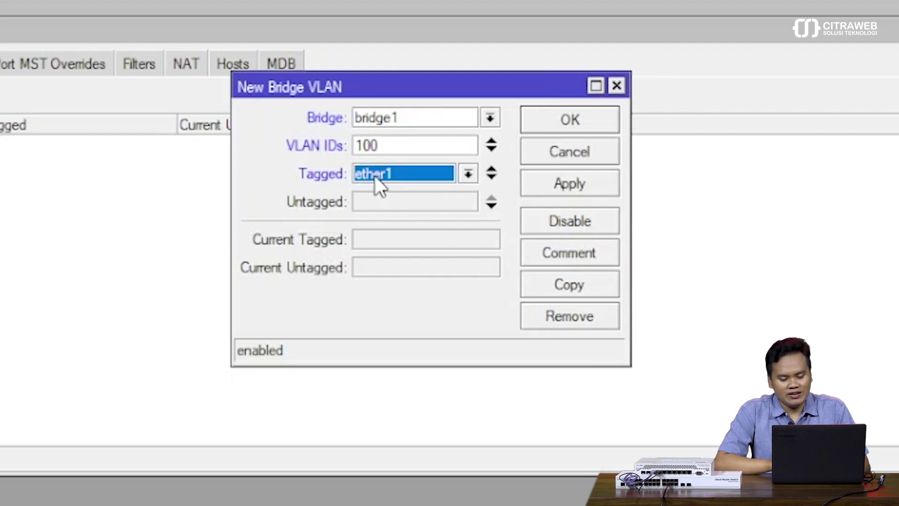
{"action": "left_click", "coordinate": [379, 175]}
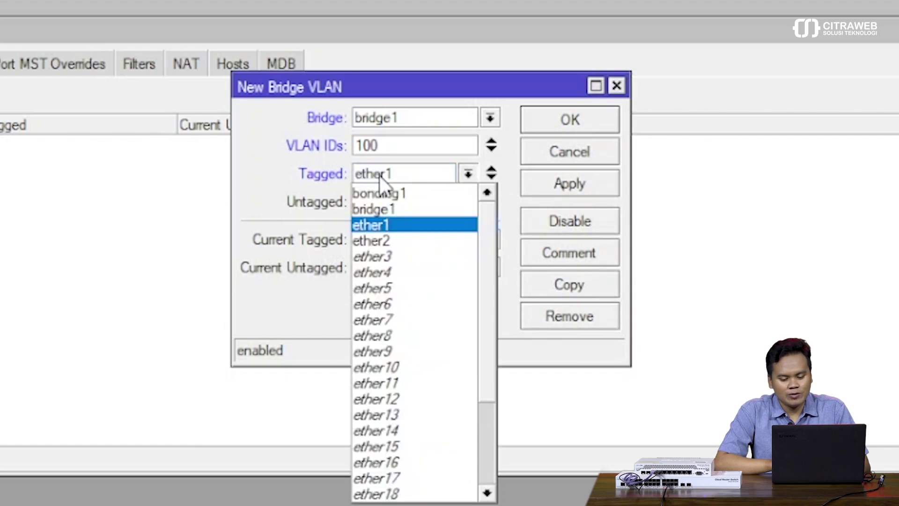
{"action": "left_click", "coordinate": [387, 193]}
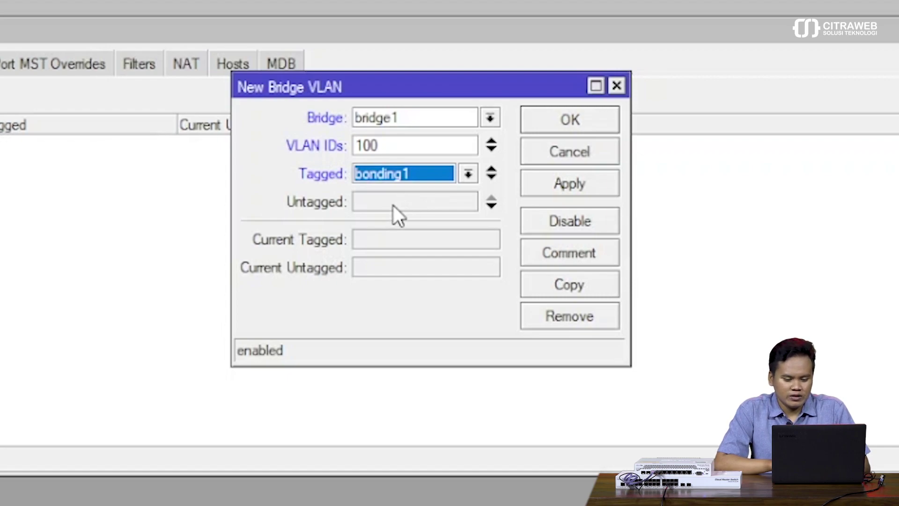
- Set ether3 as the untagged interface of the VLAN 100 entry and save it
{"action": "left_click", "coordinate": [393, 206]}
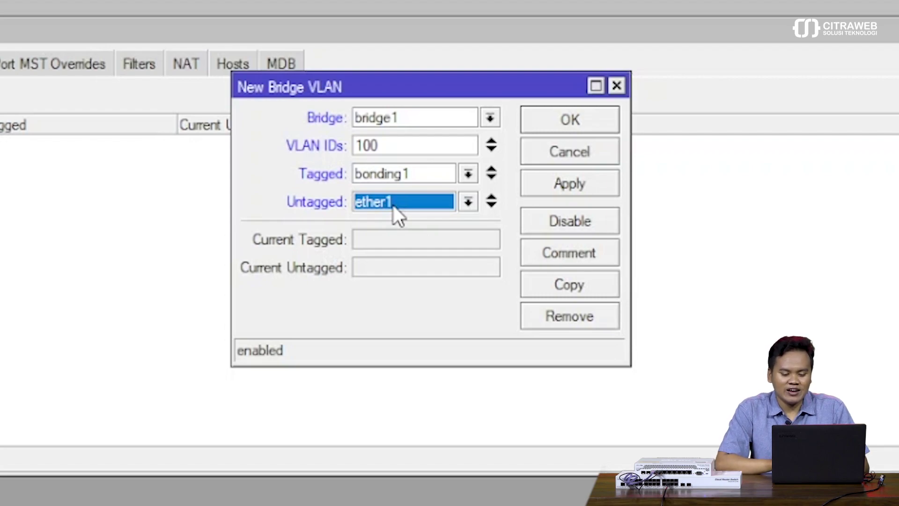
{"action": "left_click", "coordinate": [393, 206]}
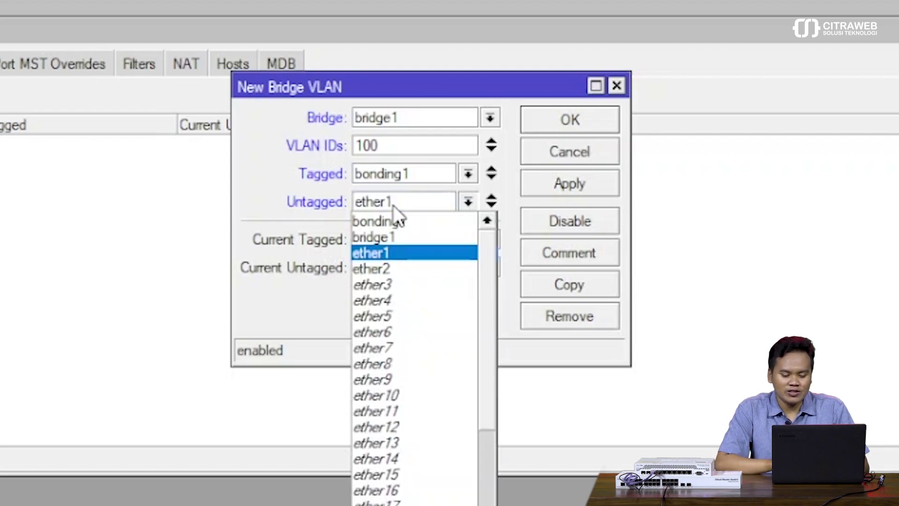
{"action": "left_click", "coordinate": [399, 285]}
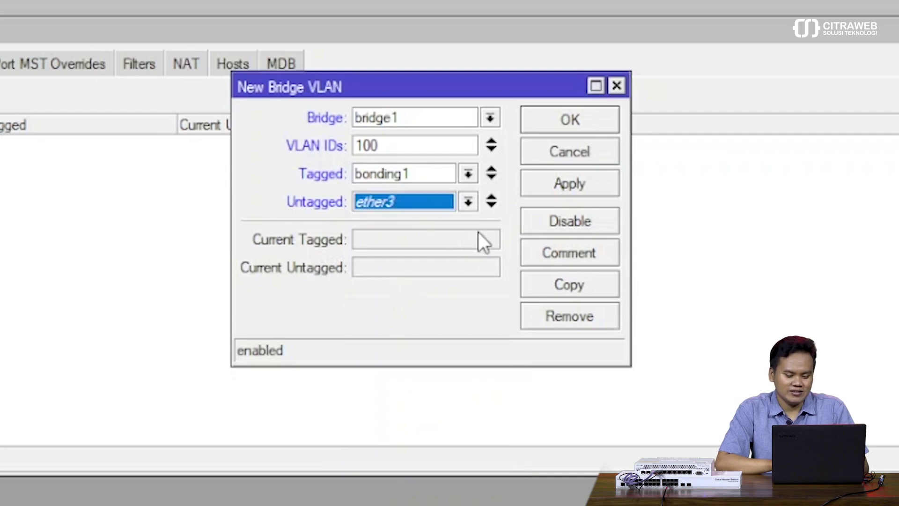
{"action": "left_click", "coordinate": [558, 187]}
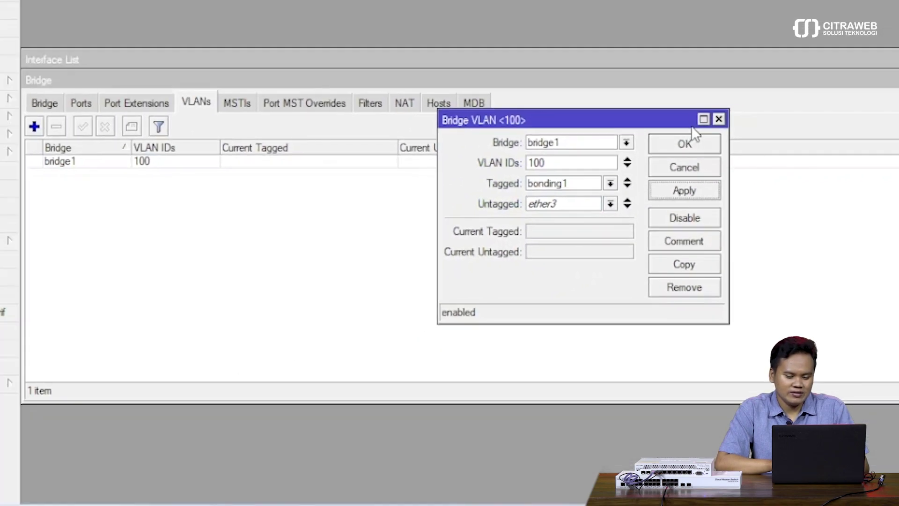
{"action": "left_click", "coordinate": [697, 136]}
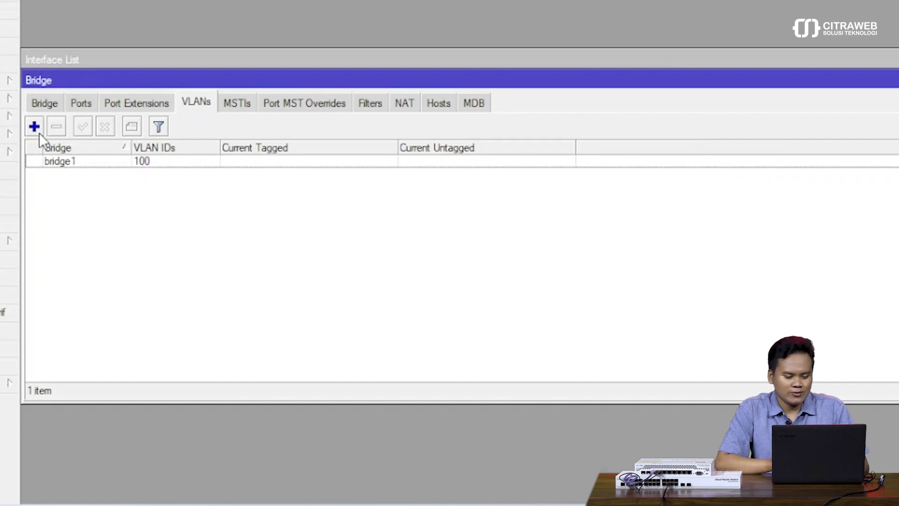
- Add a bridge VLAN entry on bridge1 with VLAN ID 200, bonding1 tagged and ether4 untagged, and save it
{"action": "left_click", "coordinate": [34, 126]}
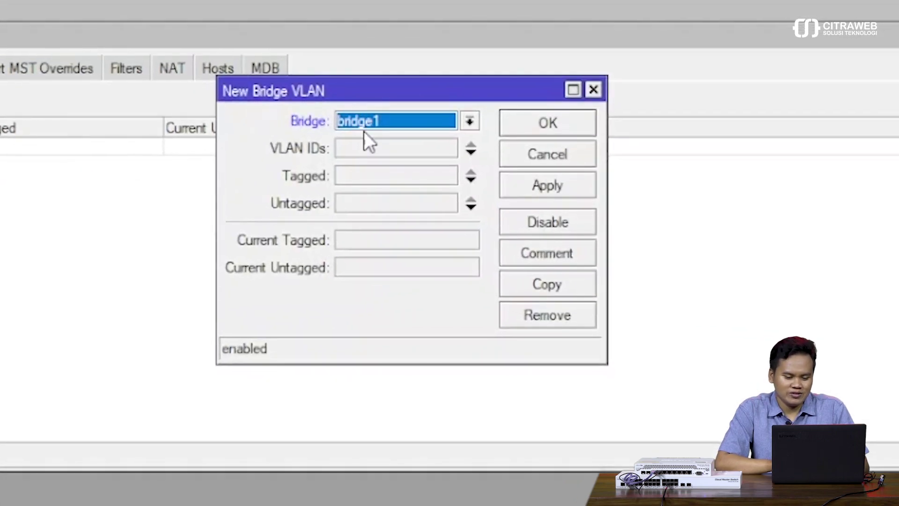
{"action": "left_click", "coordinate": [366, 147]}
{"action": "type", "text": "200"}
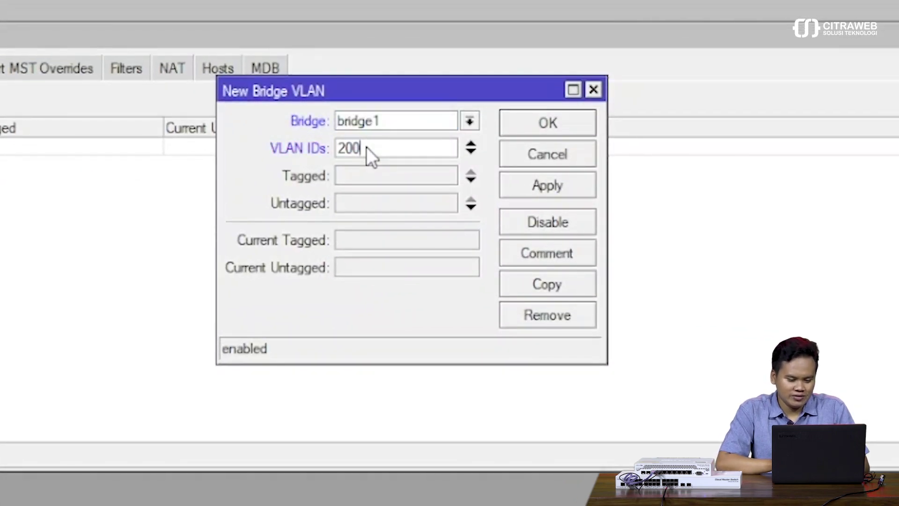
{"action": "left_click", "coordinate": [358, 177]}
{"action": "left_click", "coordinate": [383, 172]}
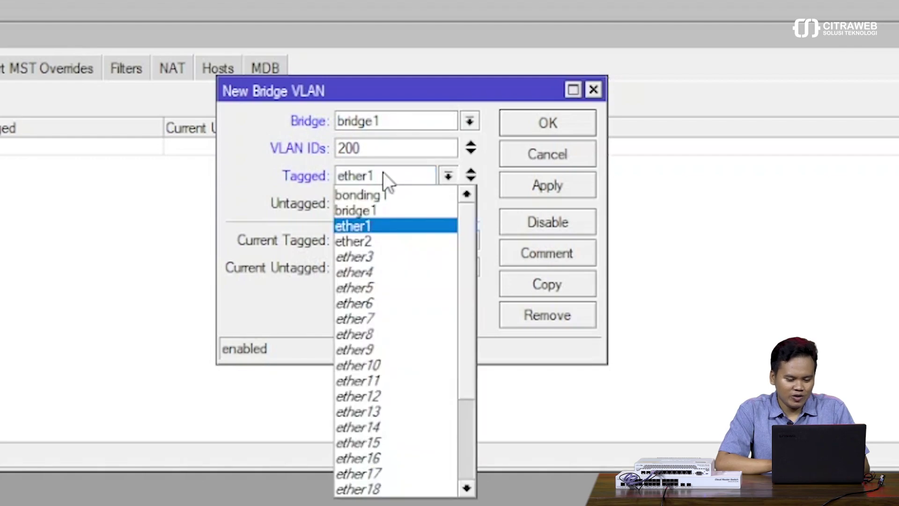
{"action": "left_click", "coordinate": [382, 195]}
{"action": "left_click", "coordinate": [377, 202]}
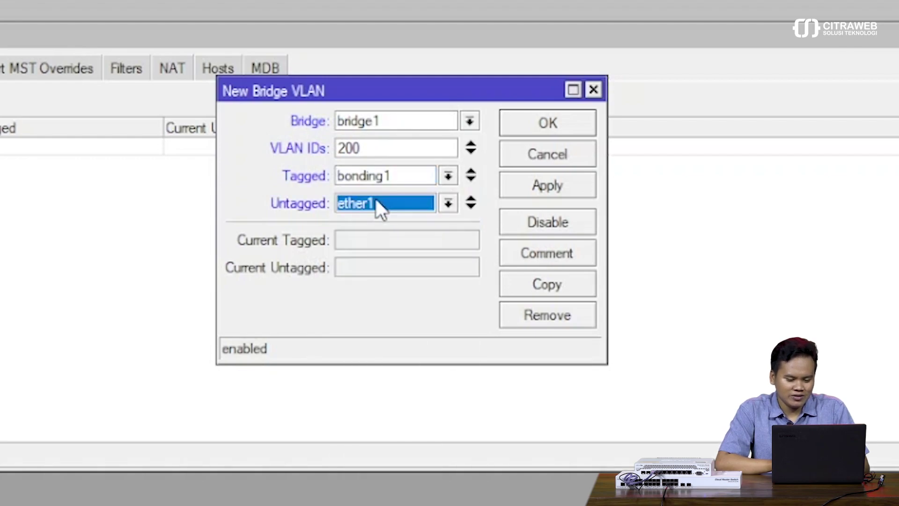
{"action": "left_click", "coordinate": [377, 201]}
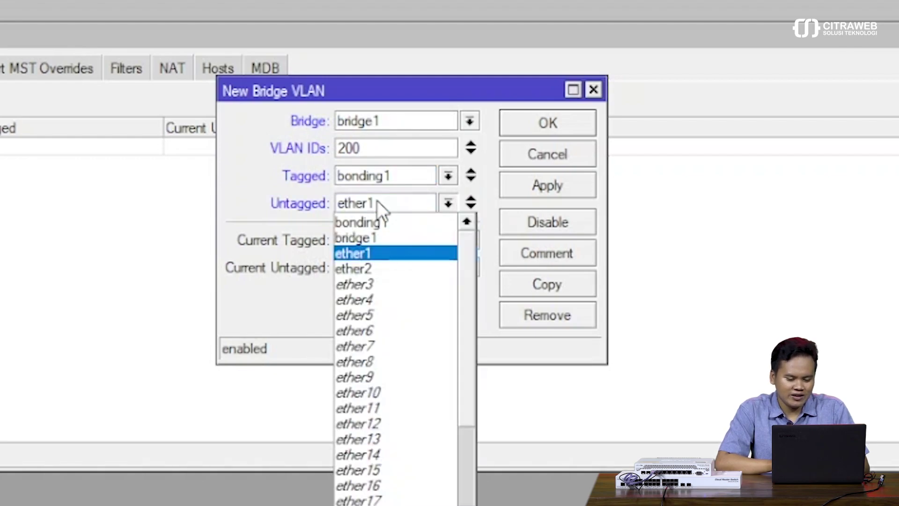
{"action": "left_click", "coordinate": [372, 298]}
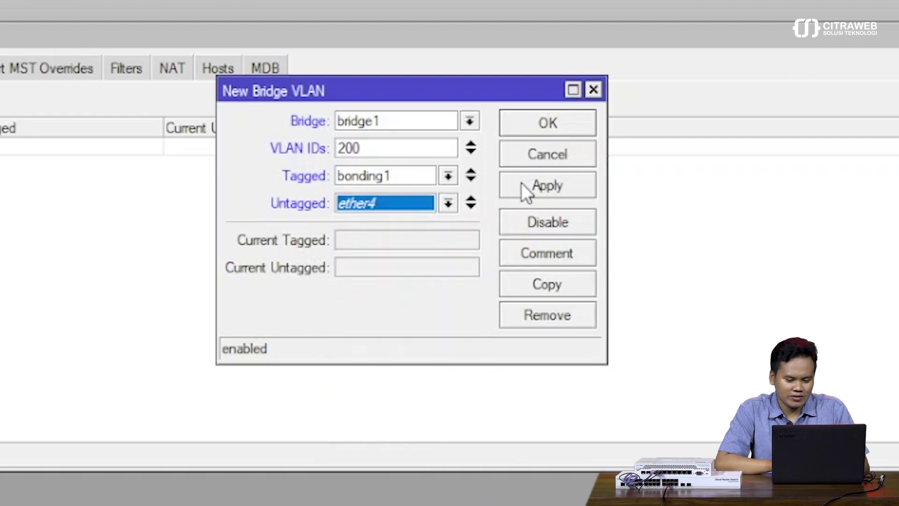
{"action": "left_click", "coordinate": [557, 184]}
{"action": "left_click", "coordinate": [548, 123]}
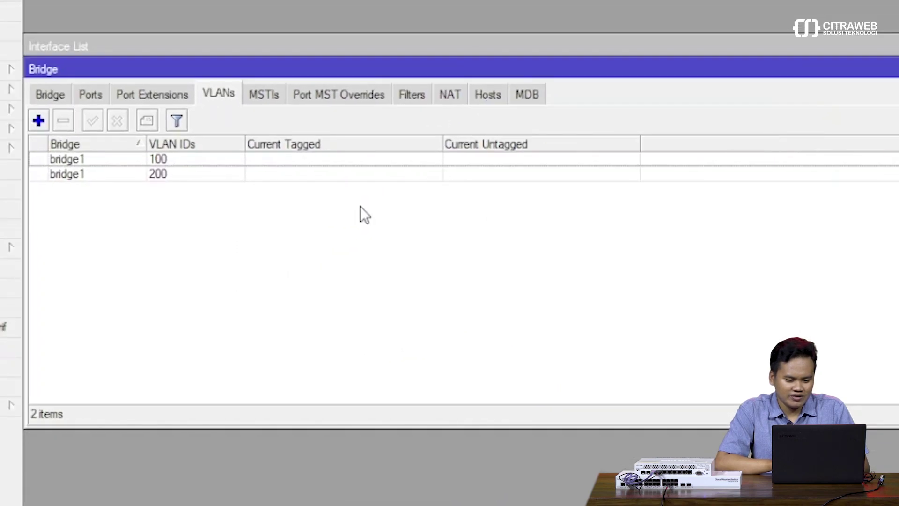
- Enable VLAN Filtering on bridge1, keeping its default VLAN options, and save the bridge
{"action": "left_click", "coordinate": [58, 100]}
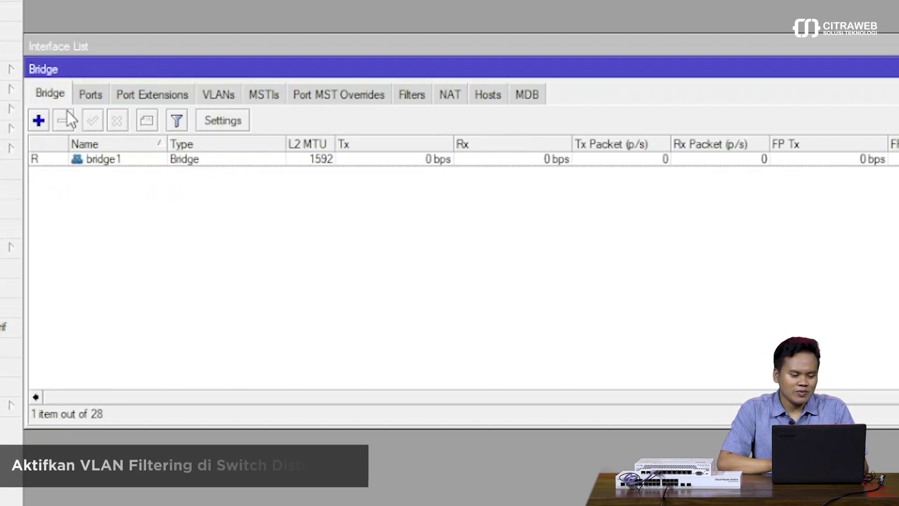
{"action": "double_click", "coordinate": [111, 158]}
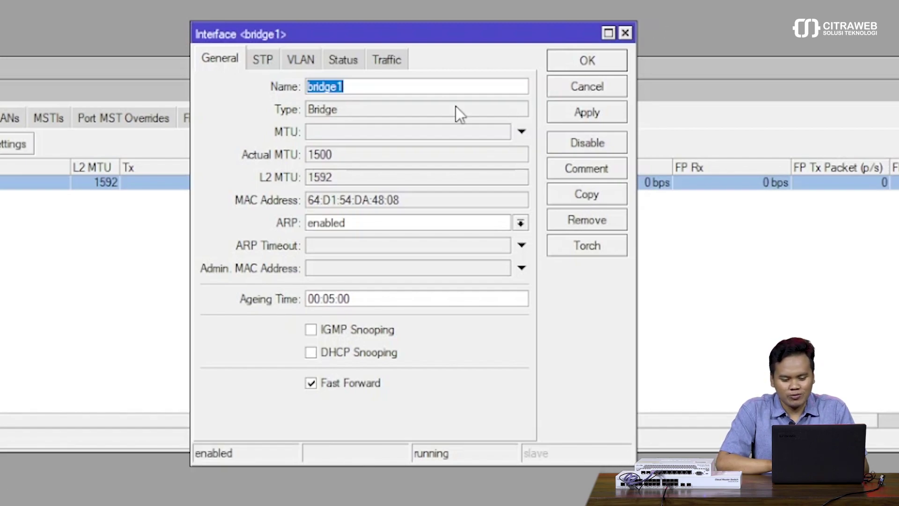
{"action": "left_click", "coordinate": [301, 58]}
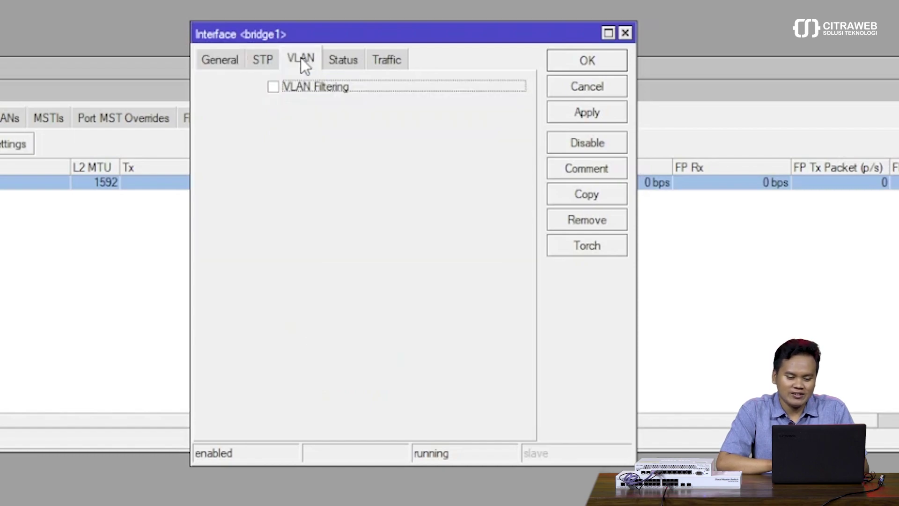
{"action": "left_click", "coordinate": [273, 87]}
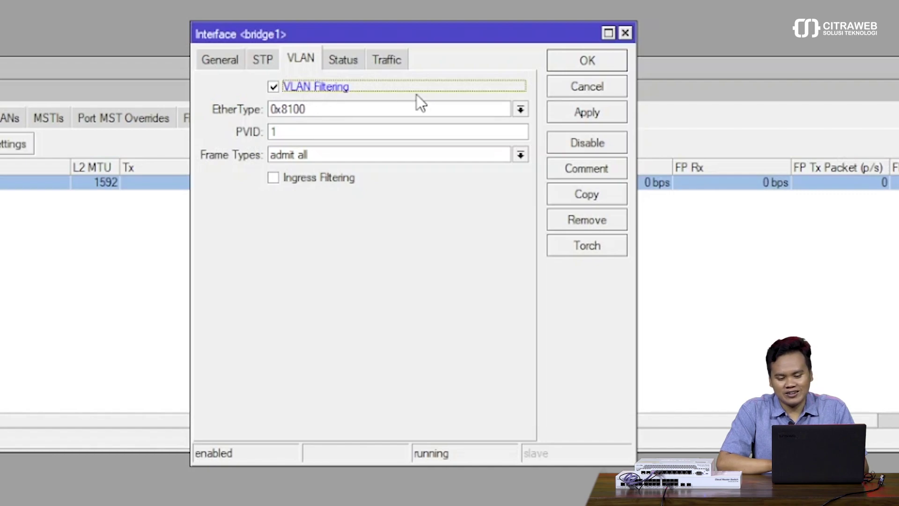
{"action": "left_click", "coordinate": [569, 116]}
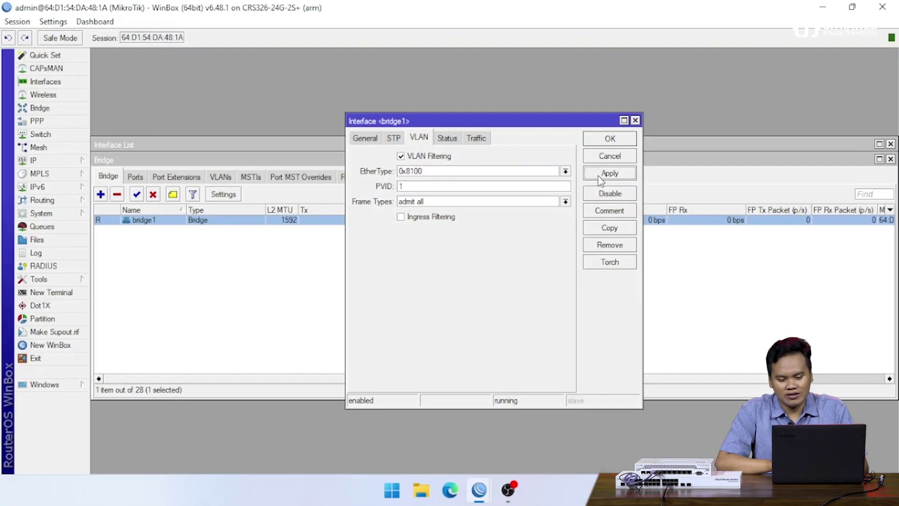
{"action": "left_click", "coordinate": [607, 138]}
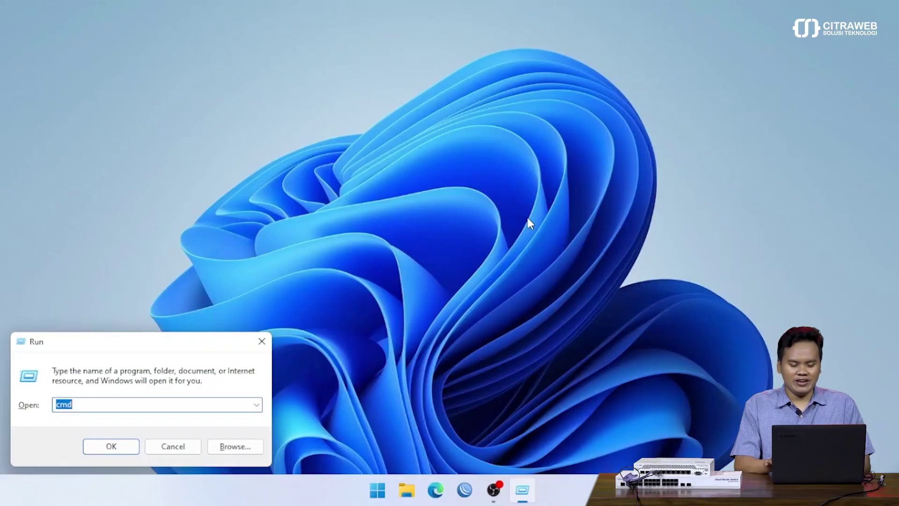
- Open the Windows Command Prompt and run ipconfig to check the laptop's IP configuration
{"action": "key", "text": "Return"}
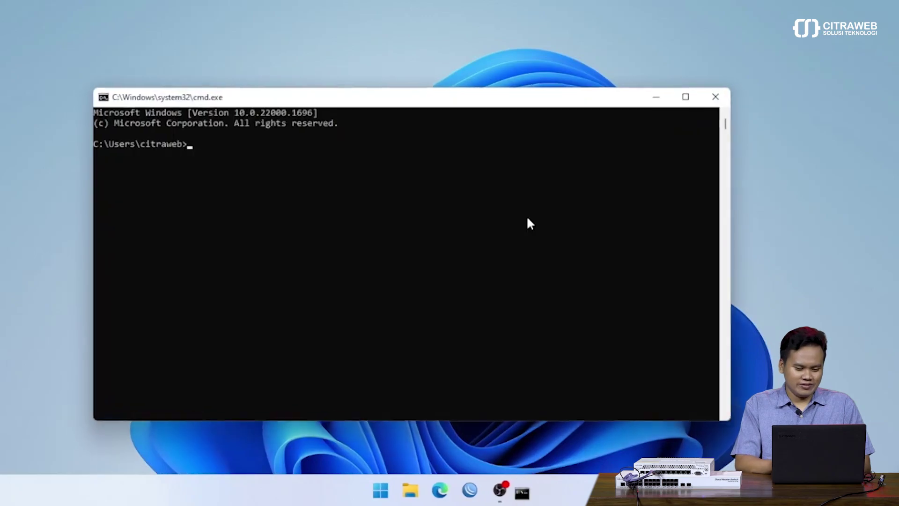
{"action": "type", "text": "ipconfig"}
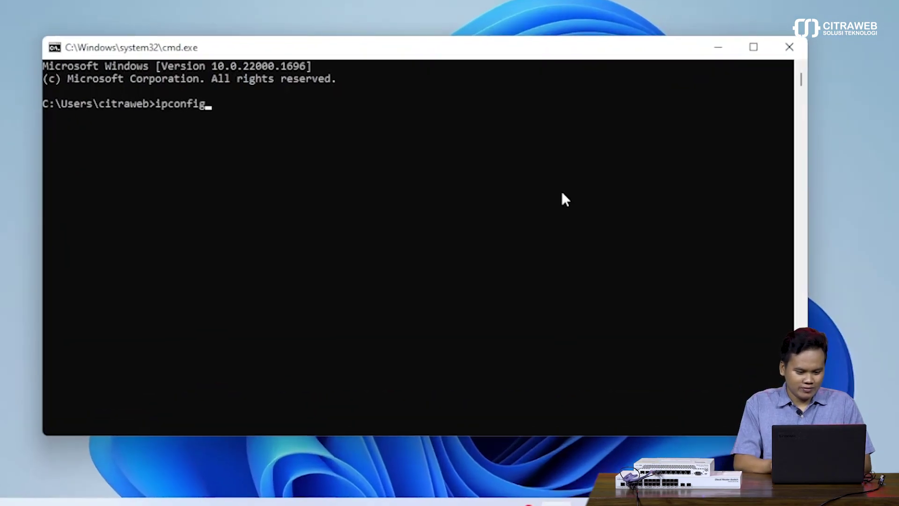
{"action": "key", "text": "Return"}
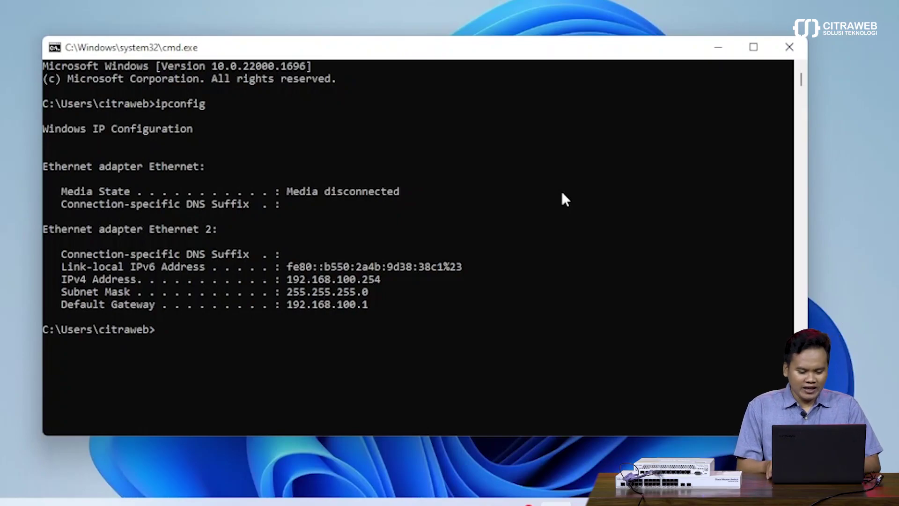
- Recall the ipconfig command at the prompt for another run
{"action": "key", "text": "Up"}
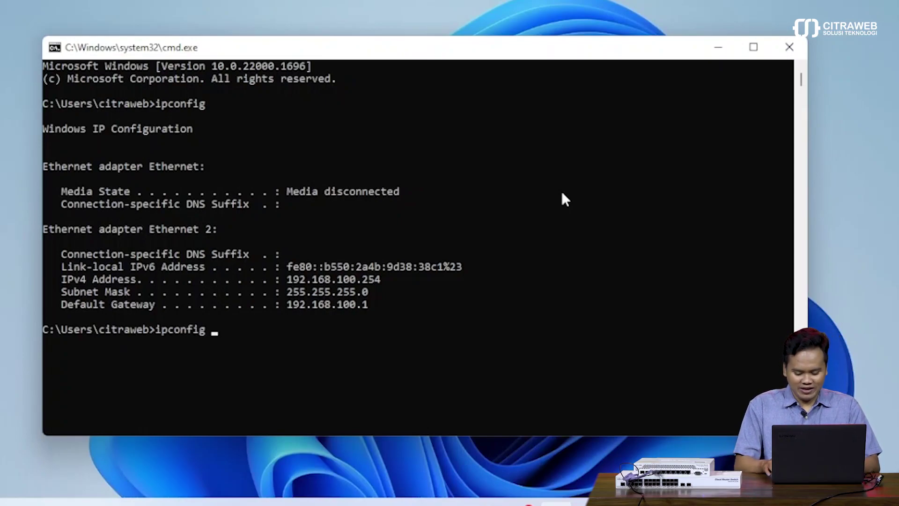